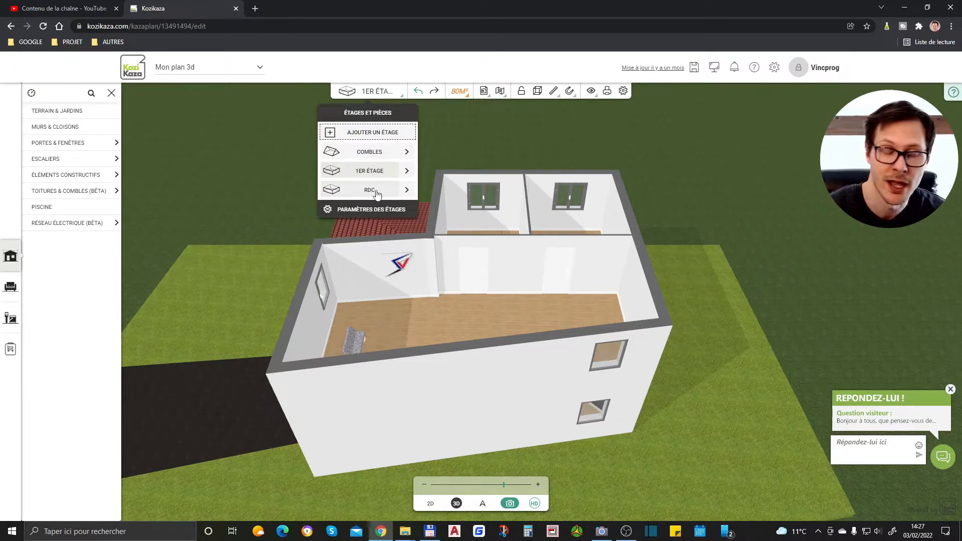
Step: Display the ground floor (RDC) in 3D and turn the view toward the dining room
{"action": "left_click", "coordinate": [377, 194]}
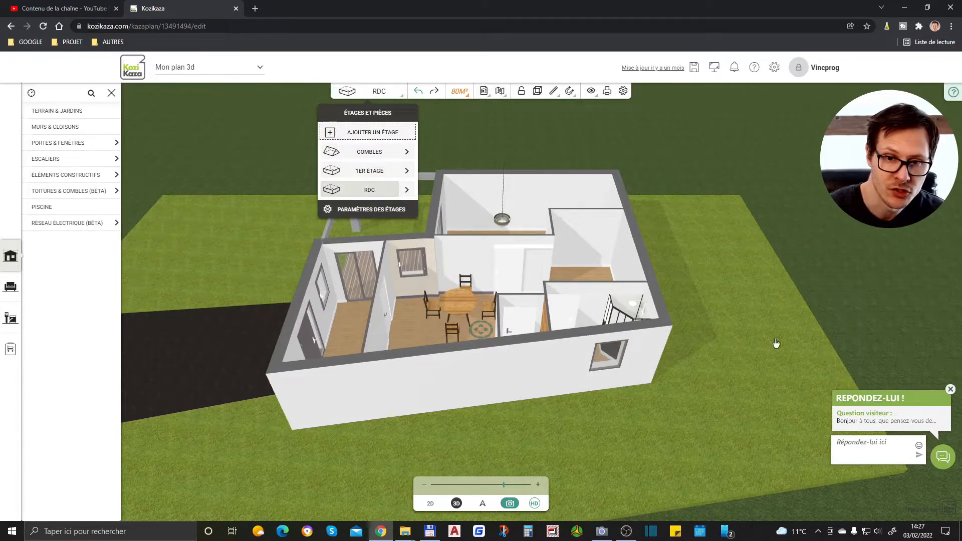
{"action": "scroll", "coordinate": [635, 351], "scroll_direction": "down", "scroll_amount": 2}
{"action": "scroll", "coordinate": [635, 350], "scroll_direction": "up", "scroll_amount": 3}
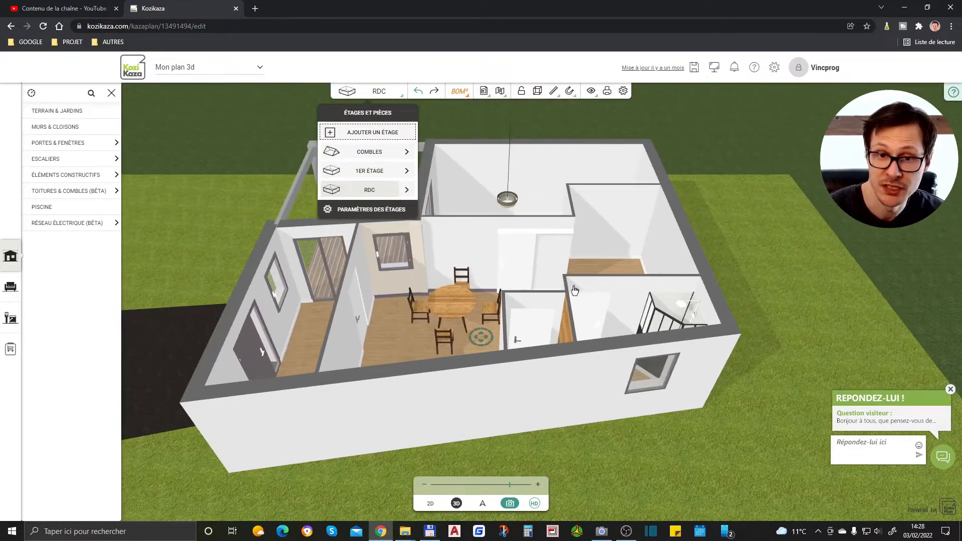
{"action": "left_click", "coordinate": [445, 271]}
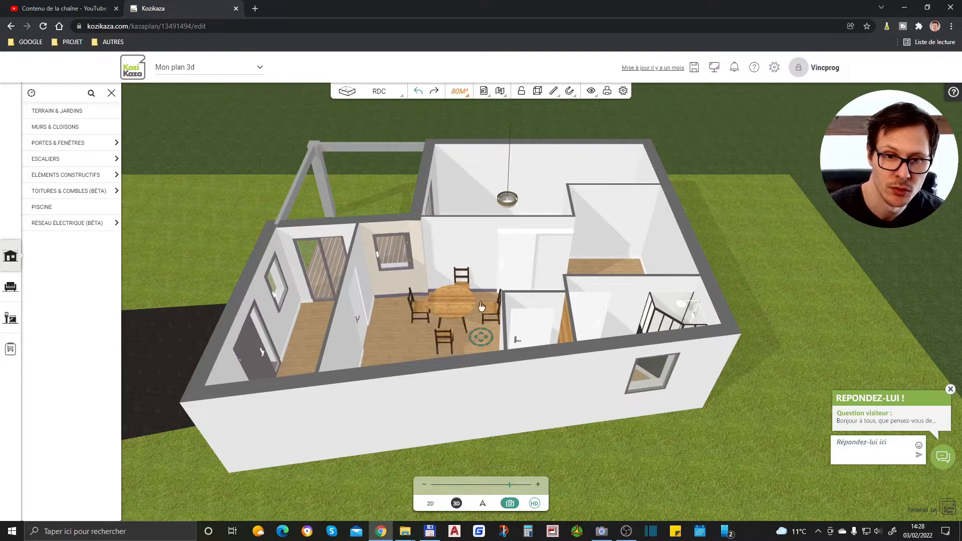
{"action": "left_click", "coordinate": [521, 347]}
{"action": "left_click", "coordinate": [802, 266]}
{"action": "left_click_drag", "start_coordinate": [788, 297], "coordinate": [432, 308]}
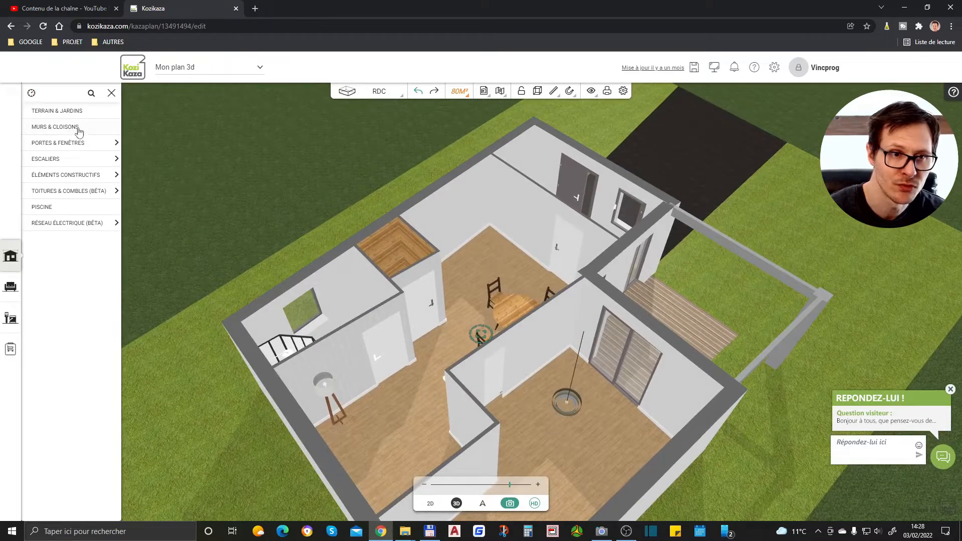
Step: Place a spiral staircase with risers (Avec contremarche) in the dining room, between the entry partition and the W.C
{"action": "left_click", "coordinate": [57, 159]}
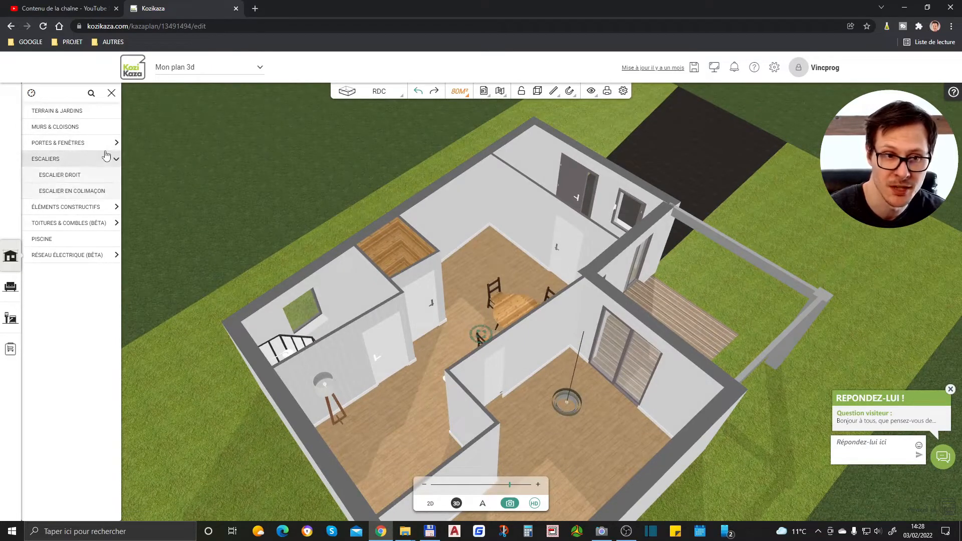
{"action": "left_click", "coordinate": [74, 192]}
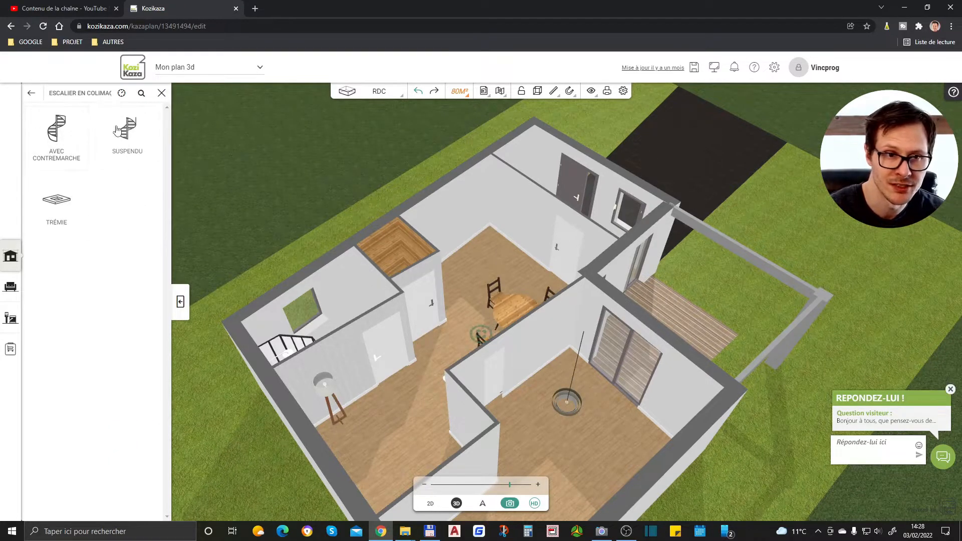
{"action": "left_click", "coordinate": [62, 136]}
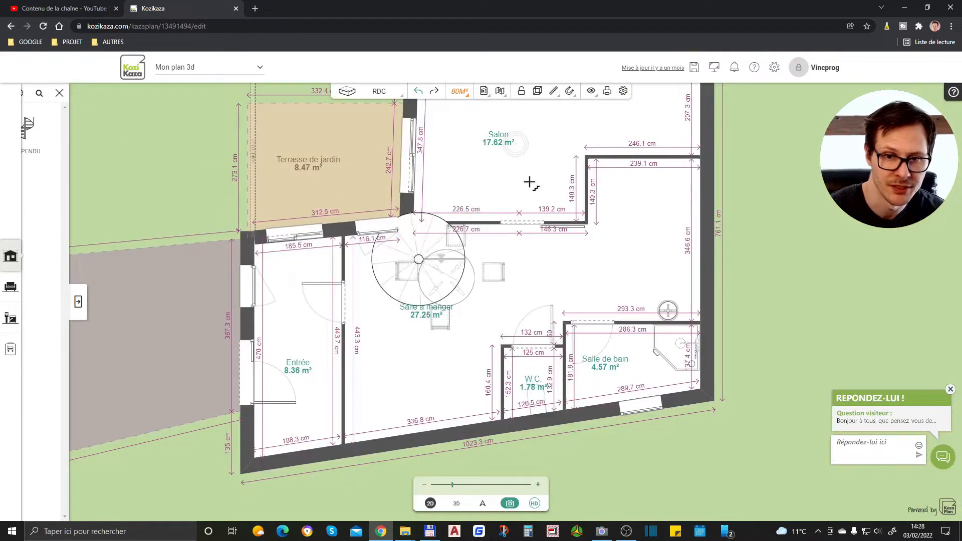
{"action": "scroll", "coordinate": [471, 374], "scroll_direction": "down", "scroll_amount": 4}
{"action": "scroll", "coordinate": [455, 425], "scroll_direction": "up", "scroll_amount": 3}
{"action": "scroll", "coordinate": [441, 396], "scroll_direction": "up", "scroll_amount": 3}
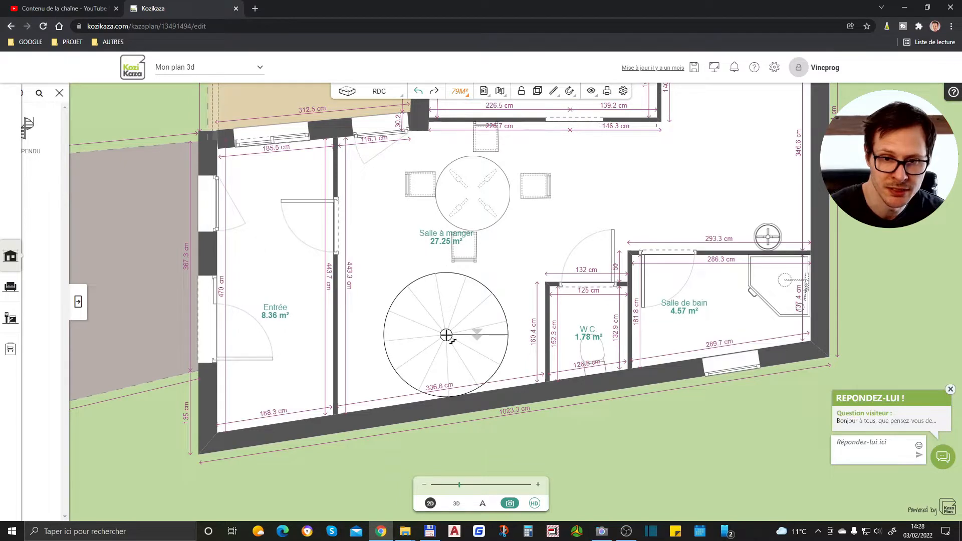
{"action": "left_click", "coordinate": [431, 333]}
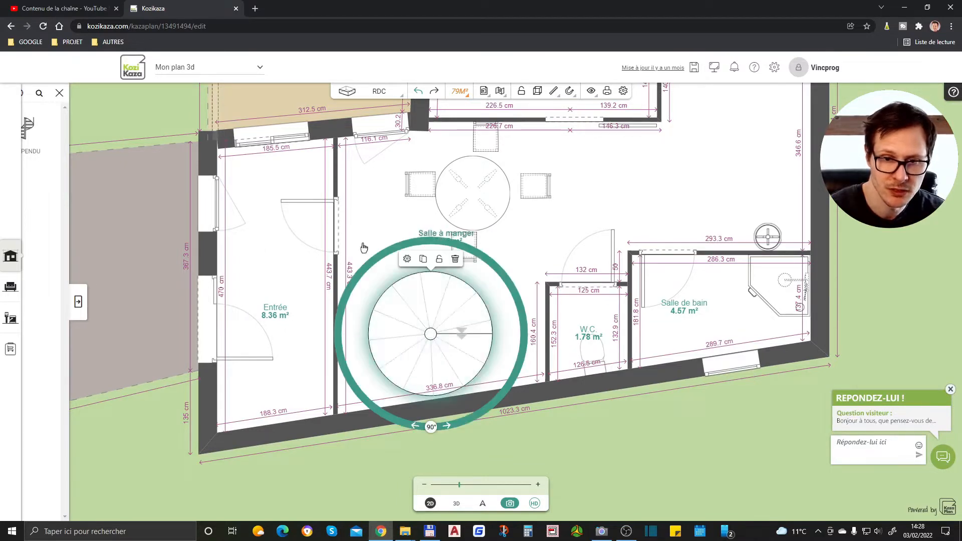
Step: Examine the spiral staircase in 3D from several sides of the dining room
{"action": "left_click", "coordinate": [456, 504]}
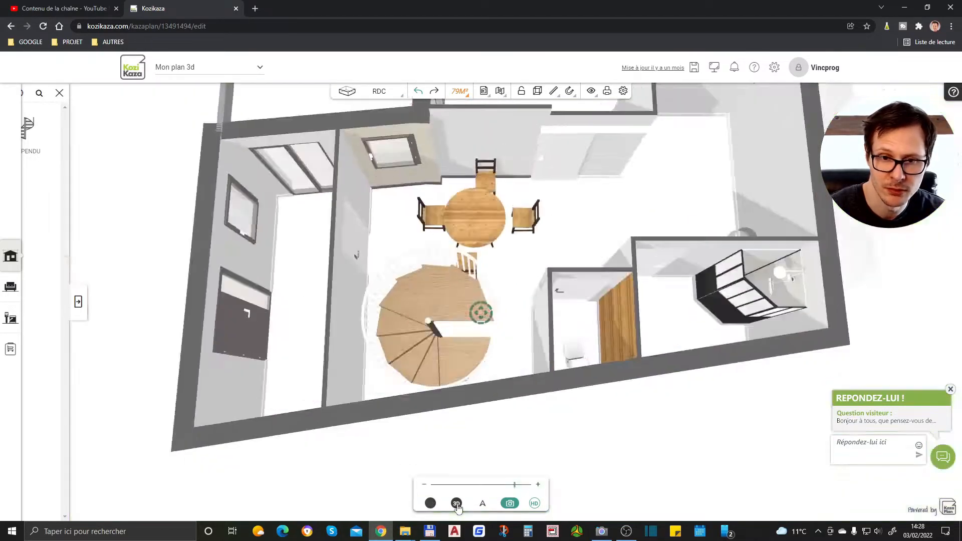
{"action": "left_click", "coordinate": [563, 287]}
{"action": "left_click_drag", "start_coordinate": [522, 370], "coordinate": [163, 377]}
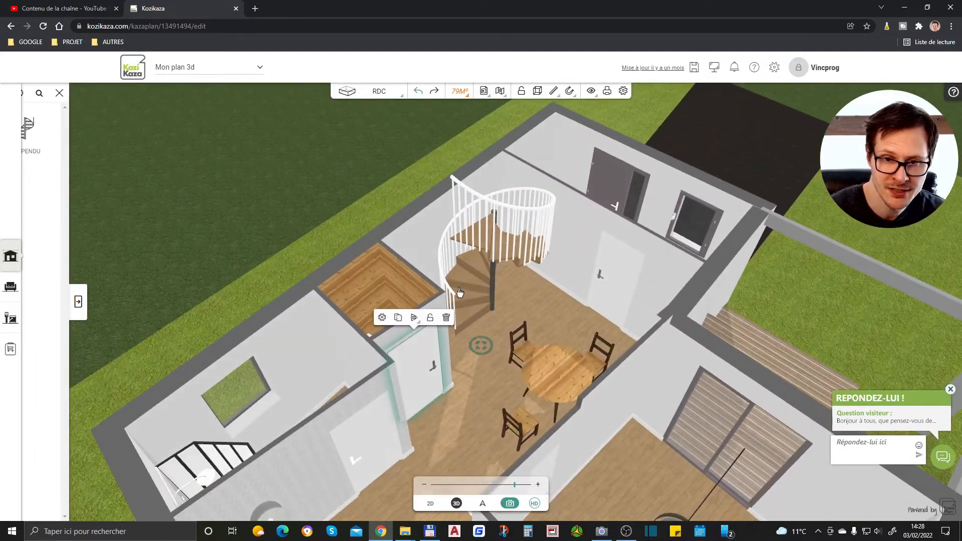
{"action": "left_click", "coordinate": [476, 302]}
{"action": "mouse_move", "coordinate": [493, 373]}
{"action": "left_mouse_down"}
{"action": "mouse_move", "coordinate": [531, 363]}
{"action": "mouse_move", "coordinate": [477, 369]}
{"action": "mouse_move", "coordinate": [499, 363]}
{"action": "left_mouse_up"}
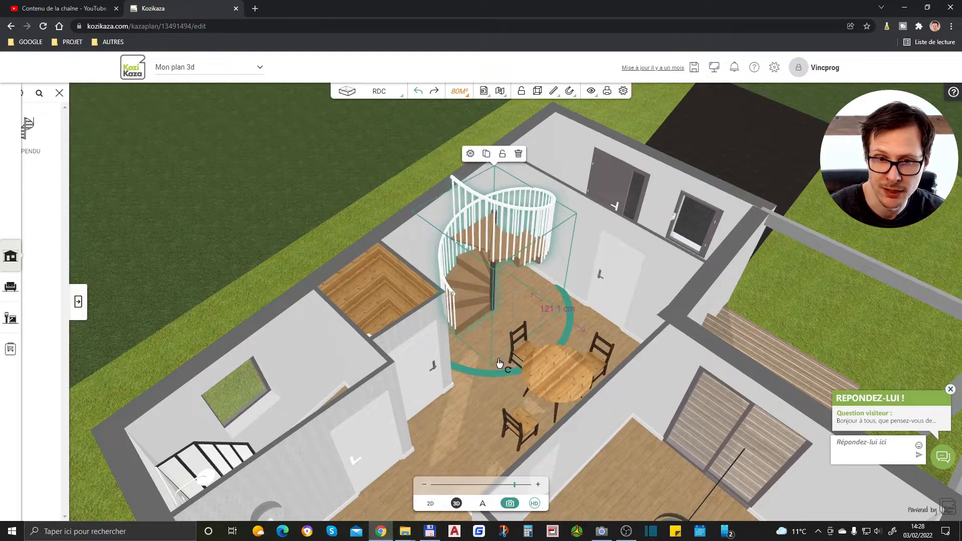
{"action": "left_click_drag", "start_coordinate": [484, 427], "coordinate": [602, 406]}
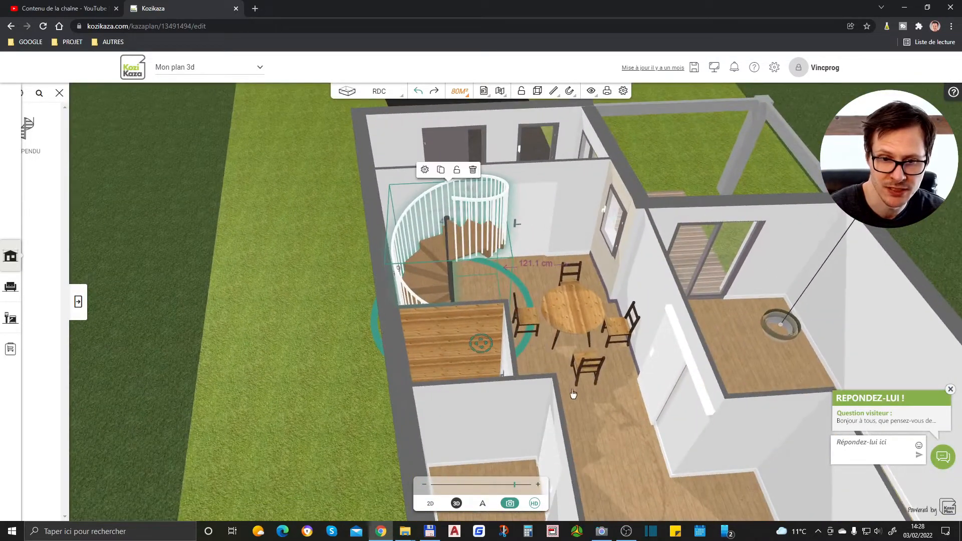
Step: Inspect where the spiral staircase reaches the first floor (1er étage) and return to the ground floor (RDC)
{"action": "left_click", "coordinate": [379, 91]}
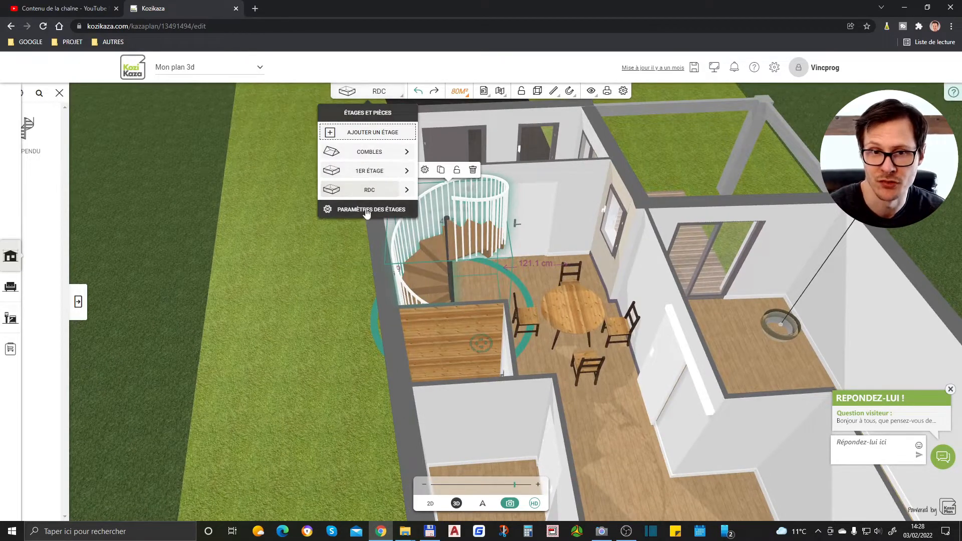
{"action": "left_click", "coordinate": [377, 171]}
{"action": "scroll", "coordinate": [476, 394], "scroll_direction": "up", "scroll_amount": 3}
{"action": "left_click_drag", "start_coordinate": [475, 393], "coordinate": [491, 321]}
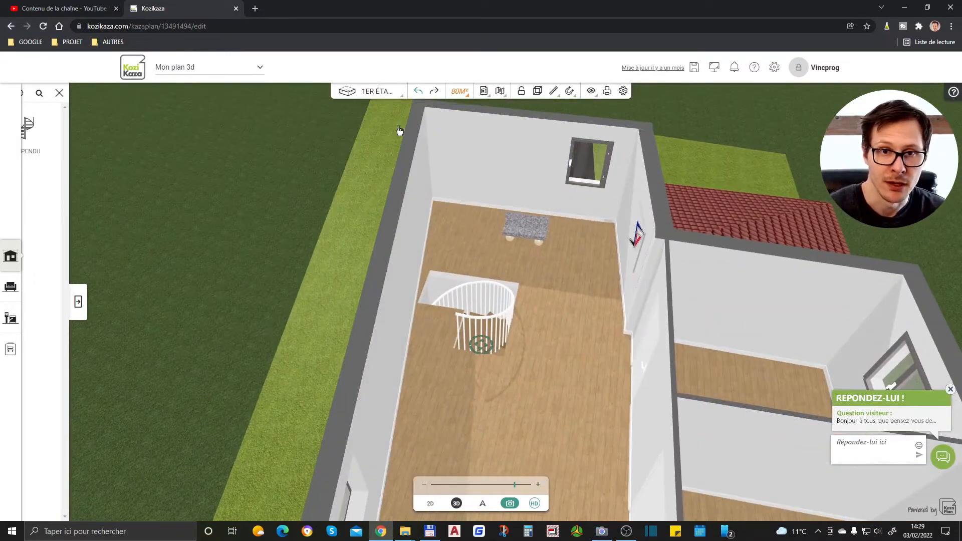
{"action": "left_click", "coordinate": [389, 94]}
{"action": "left_click", "coordinate": [381, 190]}
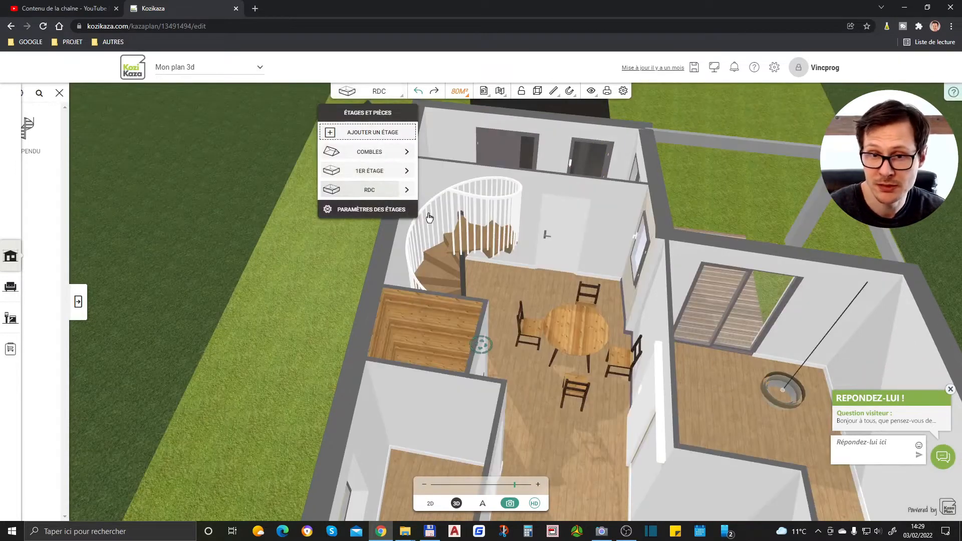
{"action": "left_click", "coordinate": [546, 384]}
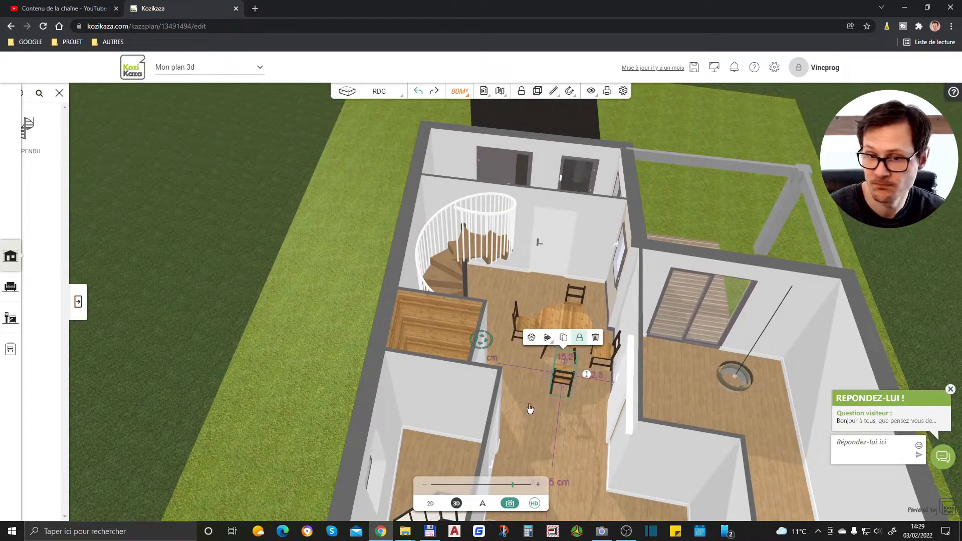
{"action": "left_click", "coordinate": [579, 443]}
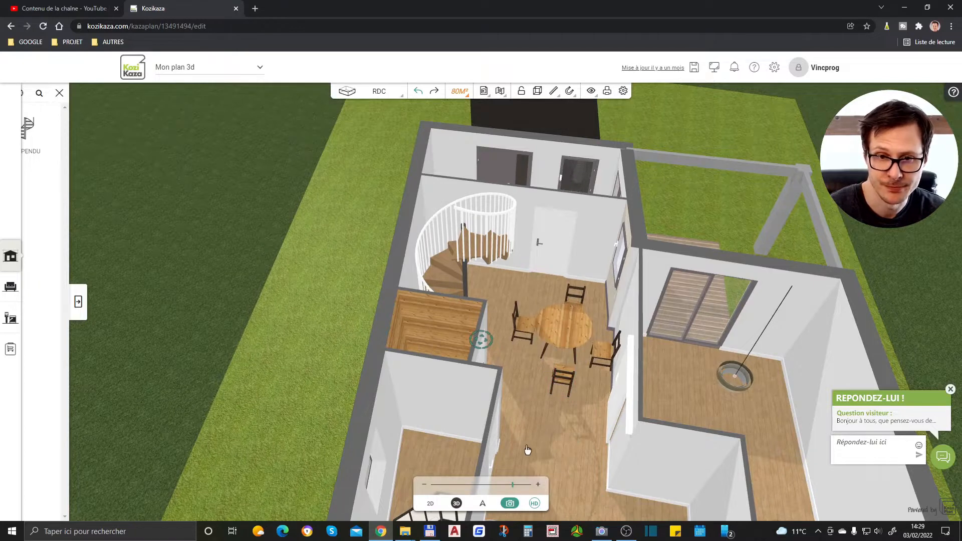
Step: Delete the spiral staircase from the dining room
{"action": "left_click_drag", "start_coordinate": [528, 449], "coordinate": [433, 421]}
{"action": "left_click", "coordinate": [484, 314]}
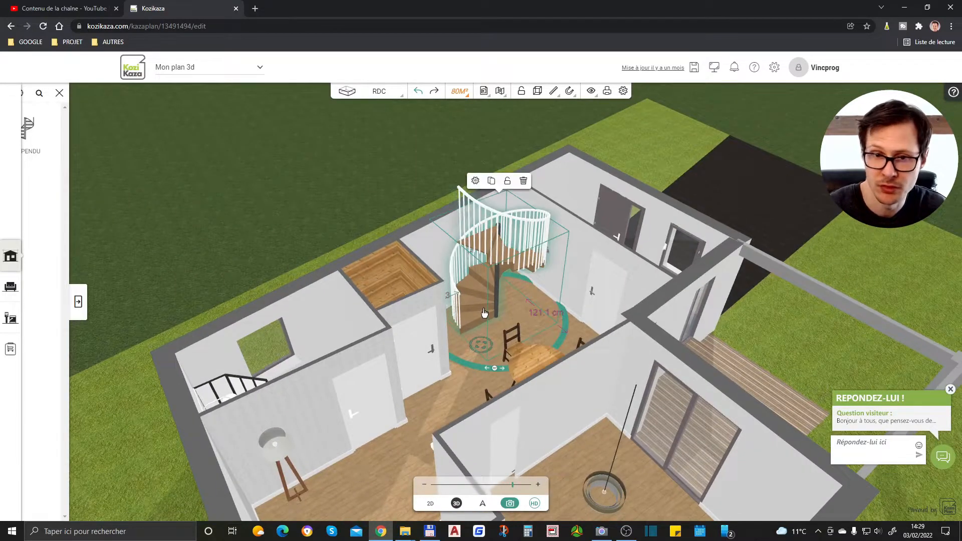
{"action": "key", "text": "Delete"}
Step: Draw a U-shaped Balancé staircase on the 2D plan, following the dining room walls between the entry partition and the W.C
{"action": "left_click", "coordinate": [430, 503]}
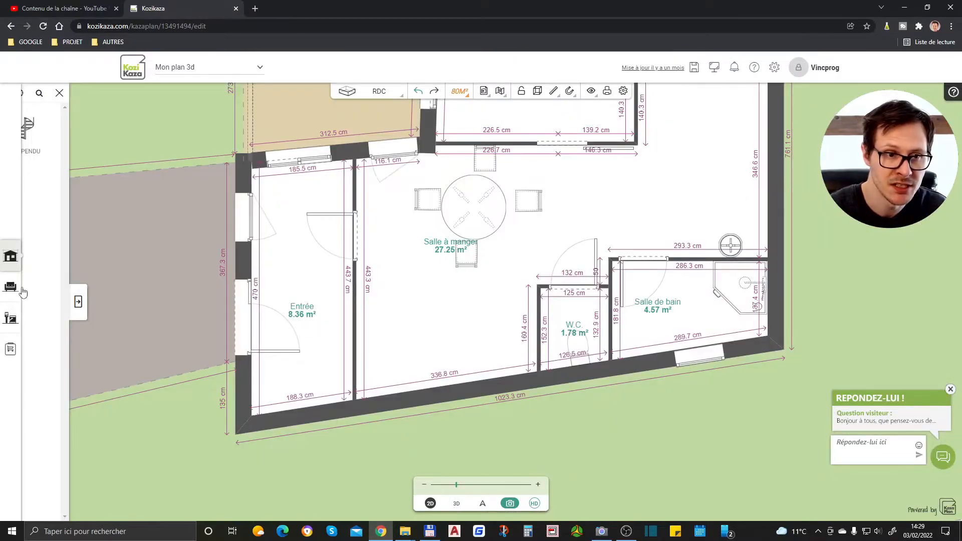
{"action": "left_click", "coordinate": [78, 302]}
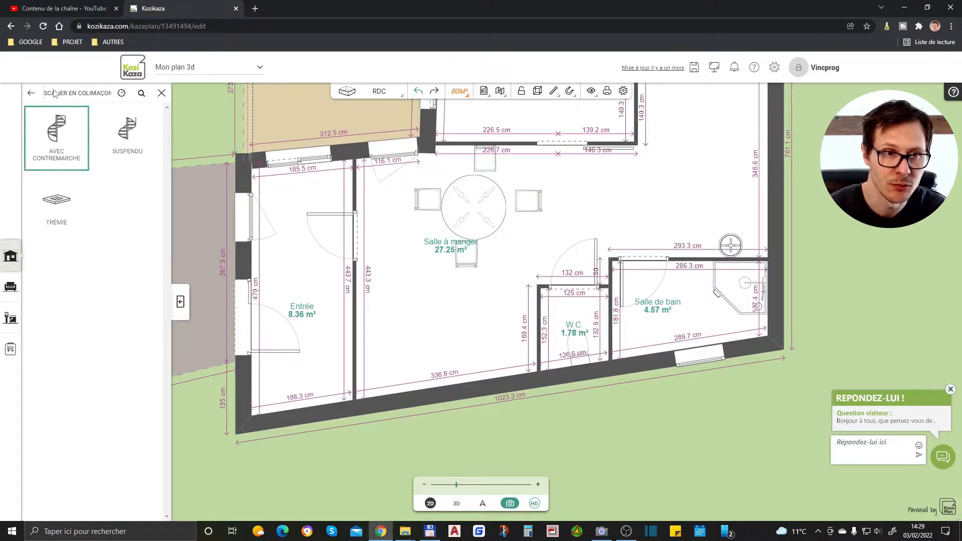
{"action": "left_click", "coordinate": [31, 93]}
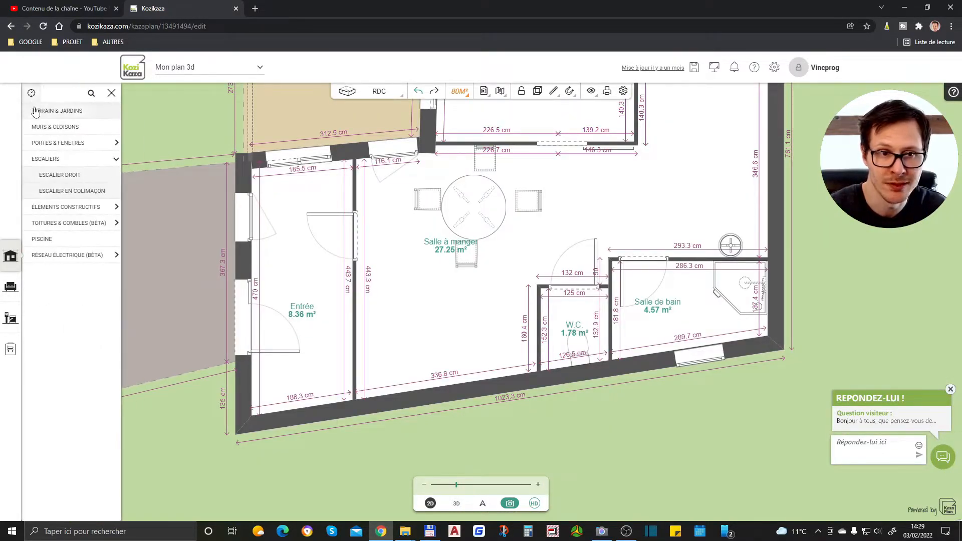
{"action": "left_click", "coordinate": [60, 176]}
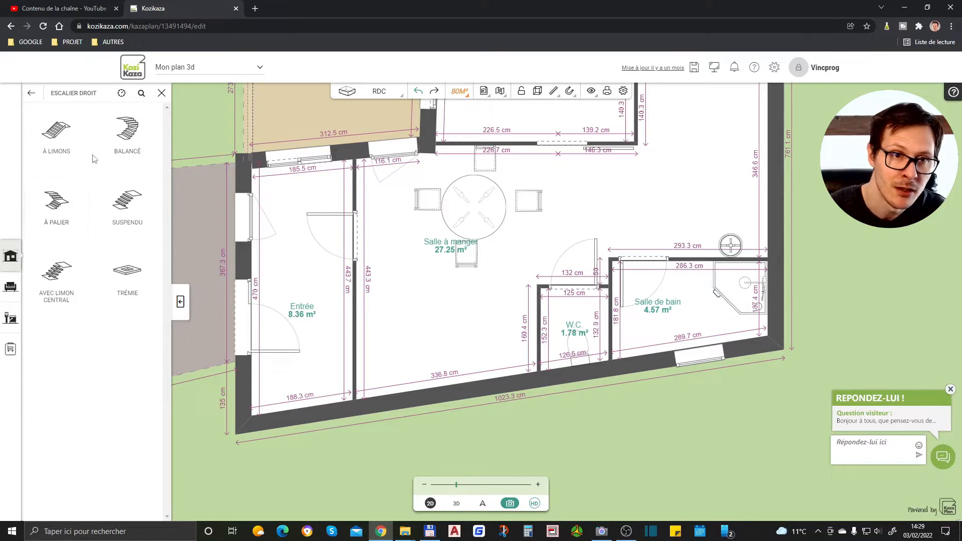
{"action": "left_click", "coordinate": [128, 129]}
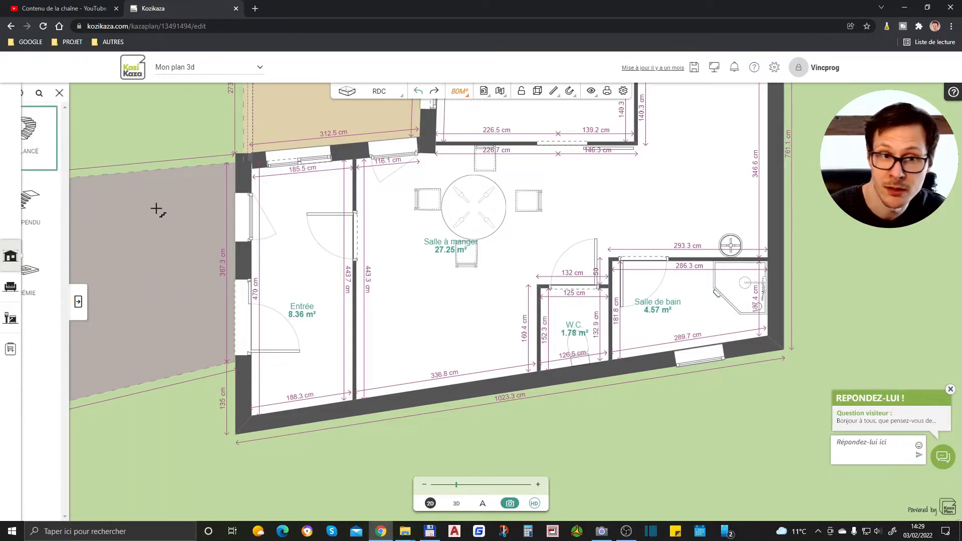
{"action": "scroll", "coordinate": [475, 466], "scroll_direction": "up", "scroll_amount": 1}
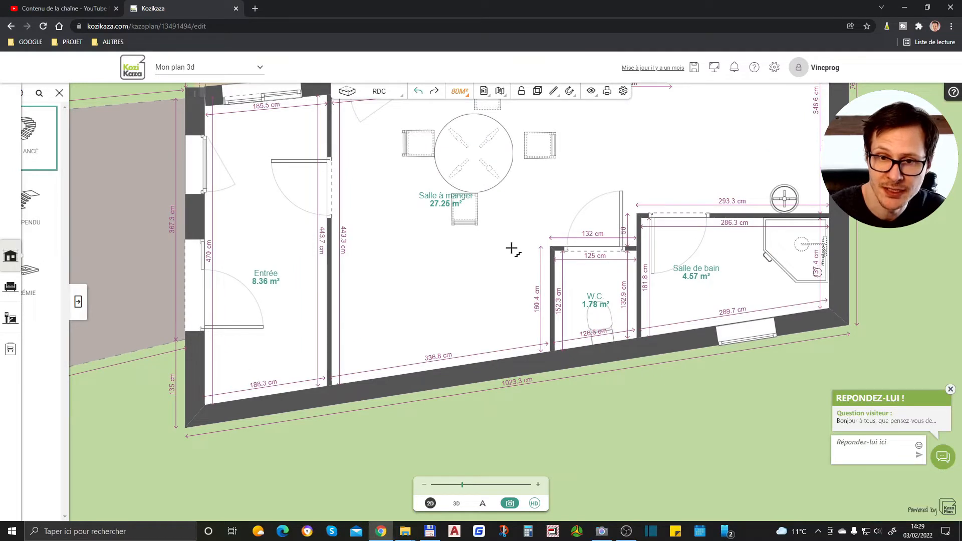
{"action": "mouse_move", "coordinate": [511, 249]}
{"action": "left_mouse_down"}
{"action": "mouse_move", "coordinate": [510, 304]}
{"action": "mouse_move", "coordinate": [511, 232]}
{"action": "mouse_move", "coordinate": [516, 326]}
{"action": "mouse_move", "coordinate": [506, 346]}
{"action": "mouse_move", "coordinate": [359, 333]}
{"action": "mouse_move", "coordinate": [326, 348]}
{"action": "mouse_move", "coordinate": [370, 344]}
{"action": "mouse_move", "coordinate": [370, 217]}
{"action": "mouse_move", "coordinate": [371, 251]}
{"action": "mouse_move", "coordinate": [368, 245]}
{"action": "mouse_move", "coordinate": [397, 300]}
{"action": "mouse_move", "coordinate": [444, 268]}
{"action": "mouse_move", "coordinate": [498, 268]}
{"action": "mouse_move", "coordinate": [422, 215]}
{"action": "mouse_move", "coordinate": [426, 245]}
{"action": "left_mouse_up"}
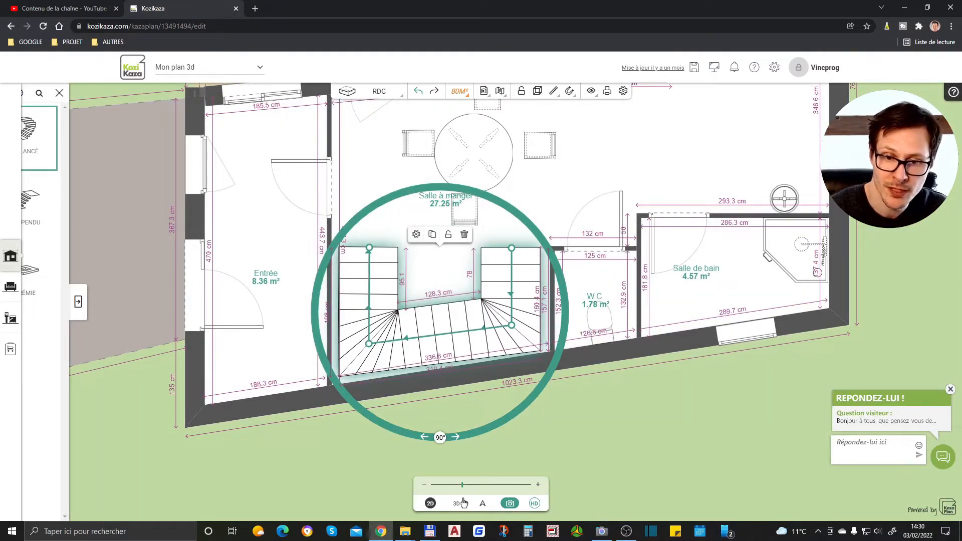
Step: Examine the U-shaped staircase in 3D from inside the house
{"action": "left_click", "coordinate": [457, 503]}
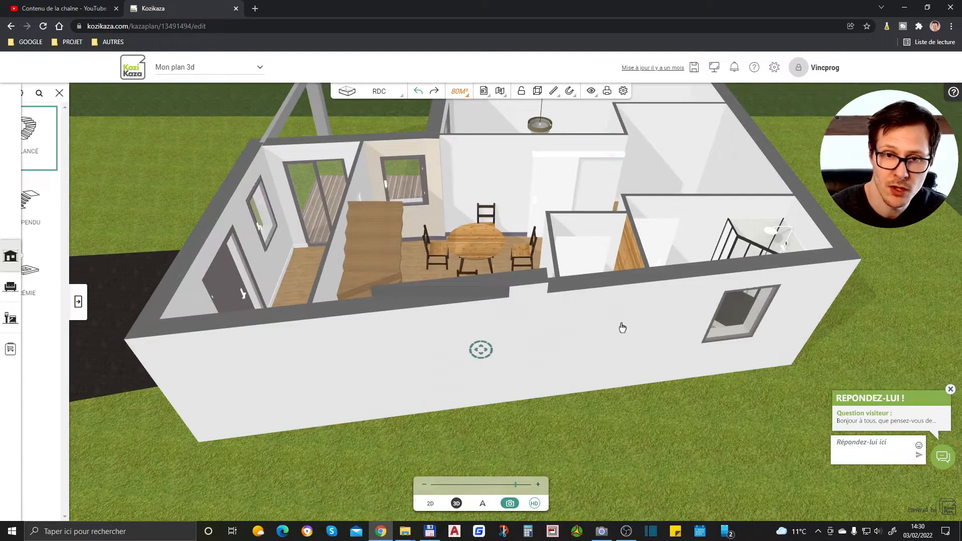
{"action": "left_click", "coordinate": [556, 209]}
{"action": "left_click_drag", "start_coordinate": [533, 376], "coordinate": [247, 304]}
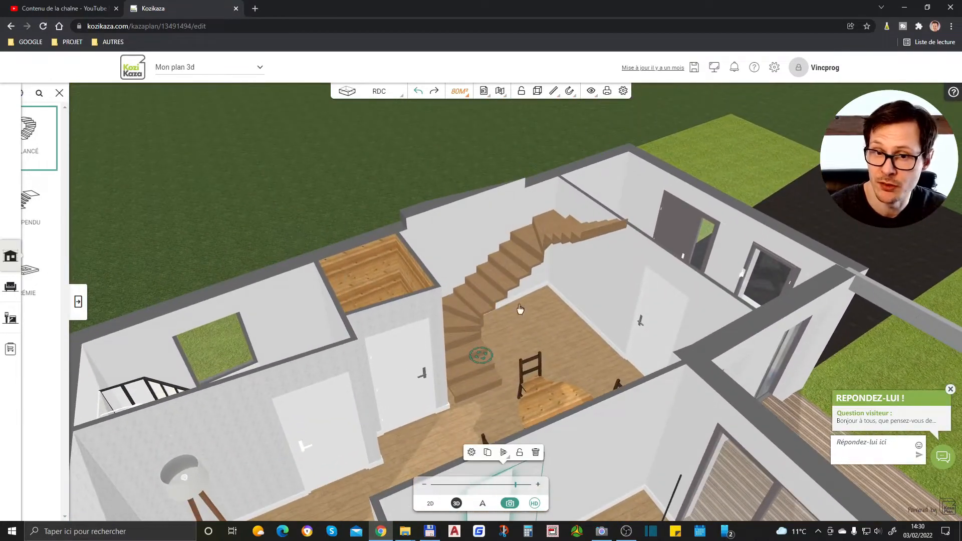
Step: Open the U-shaped staircase's settings and show its height, tread width and going parameters
{"action": "left_click", "coordinate": [470, 337]}
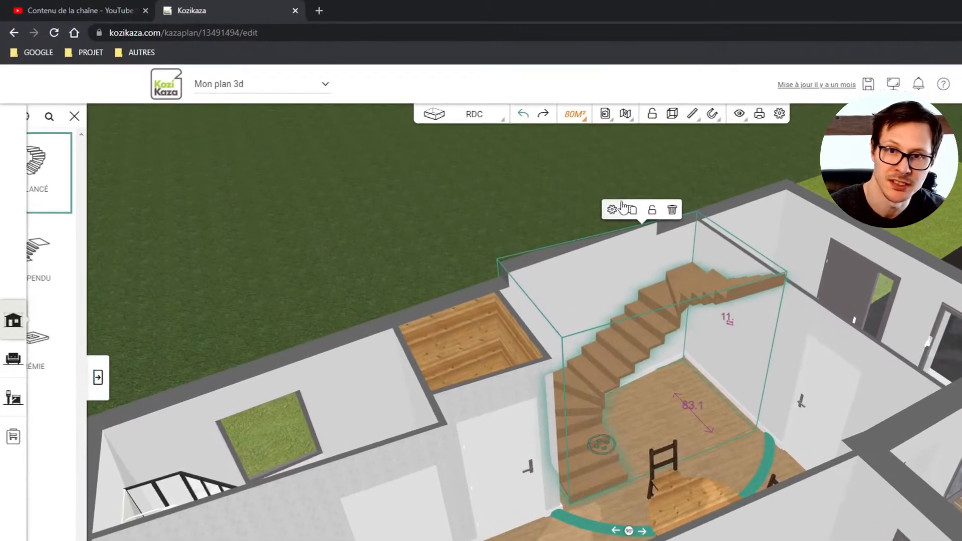
{"action": "left_click", "coordinate": [489, 167]}
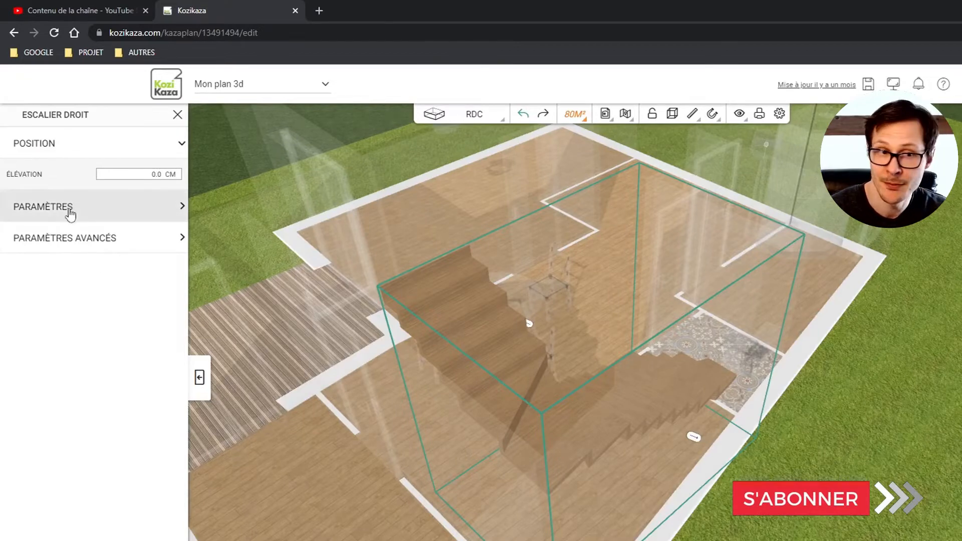
{"action": "left_click", "coordinate": [65, 210]}
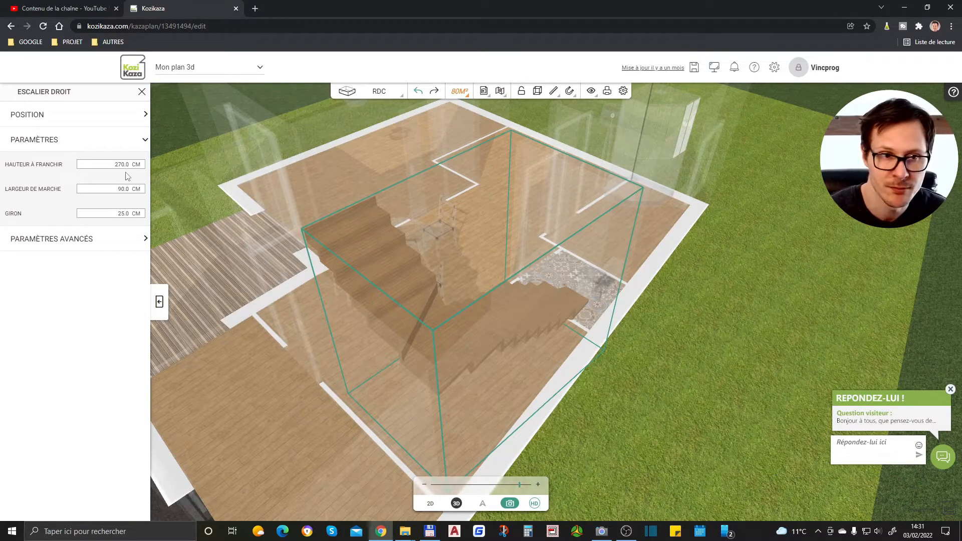
Step: Try the landing option (Palier) in the staircase's advanced parameters, turn it back off, and enable the right railing (Rambarde de droite)
{"action": "left_click", "coordinate": [55, 142]}
{"action": "left_click", "coordinate": [69, 166]}
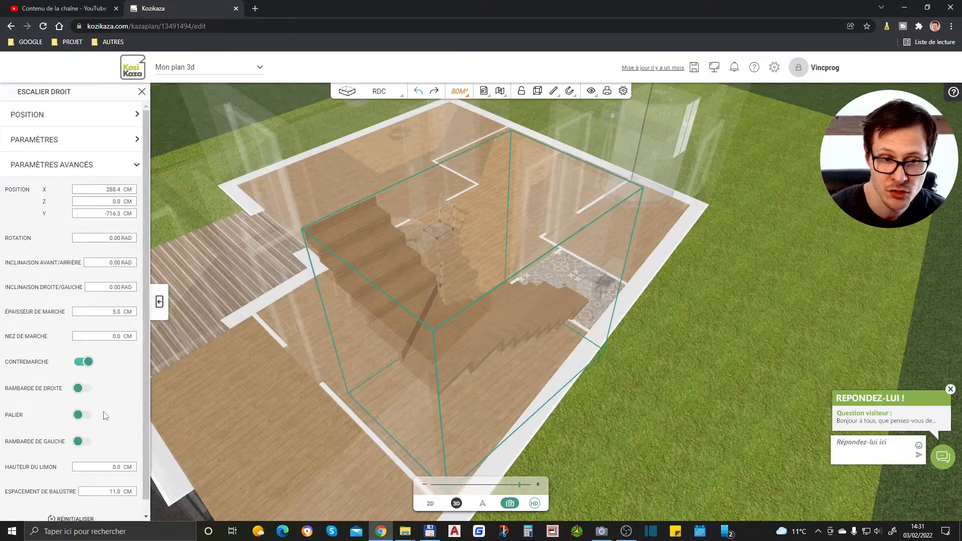
{"action": "left_click", "coordinate": [79, 418]}
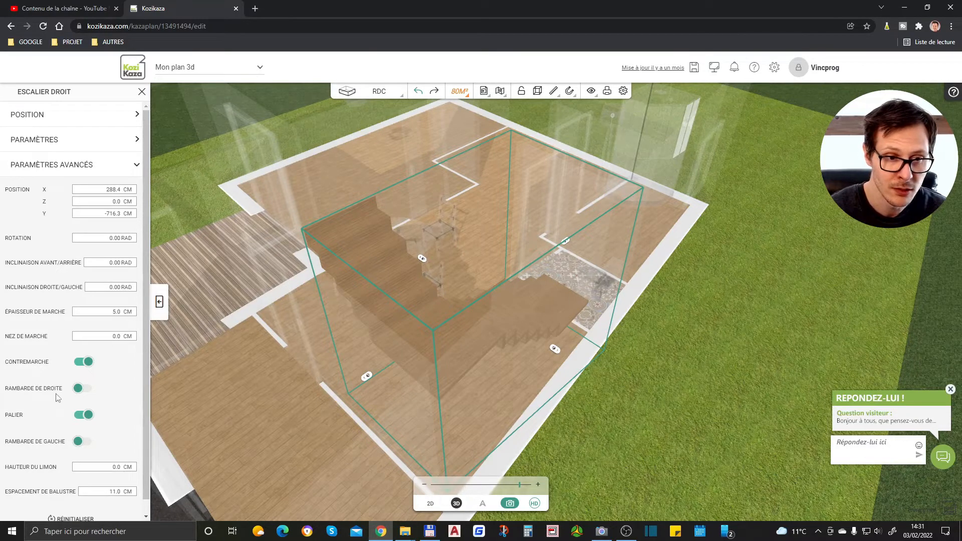
{"action": "left_click", "coordinate": [87, 416]}
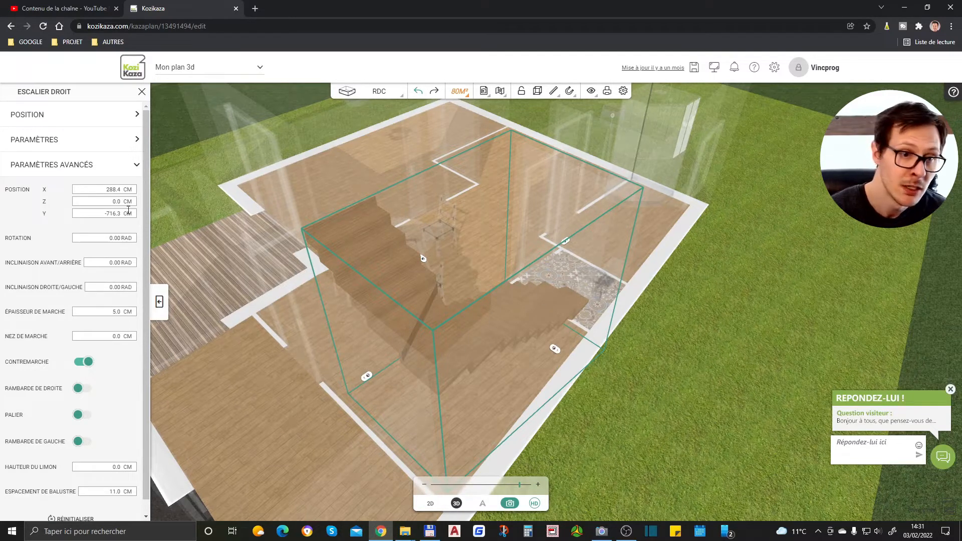
{"action": "left_click", "coordinate": [79, 390]}
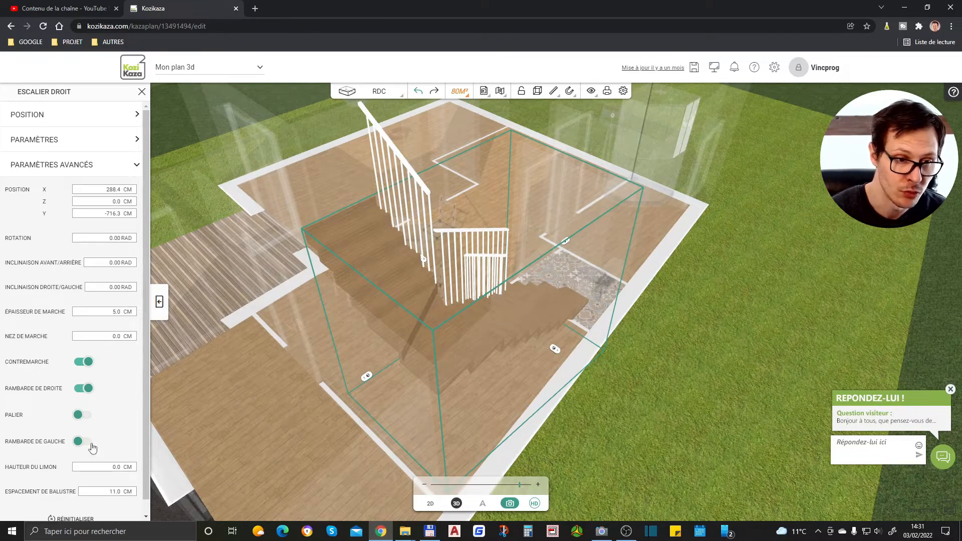
Step: Try the left railing (Rambarde de gauche), turn it back off, and set the stringer height (Hauteur du limon) to 10 cm
{"action": "left_click", "coordinate": [80, 444]}
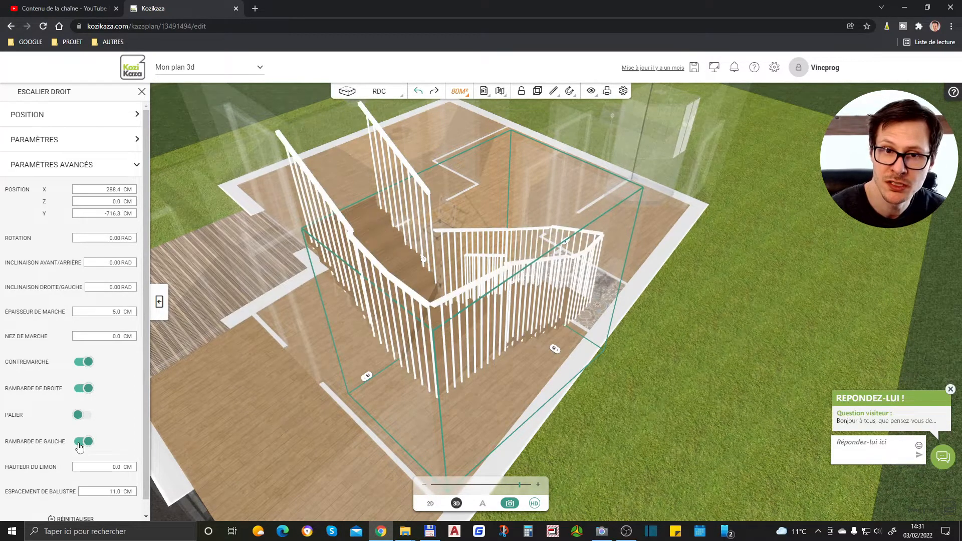
{"action": "left_click", "coordinate": [78, 443]}
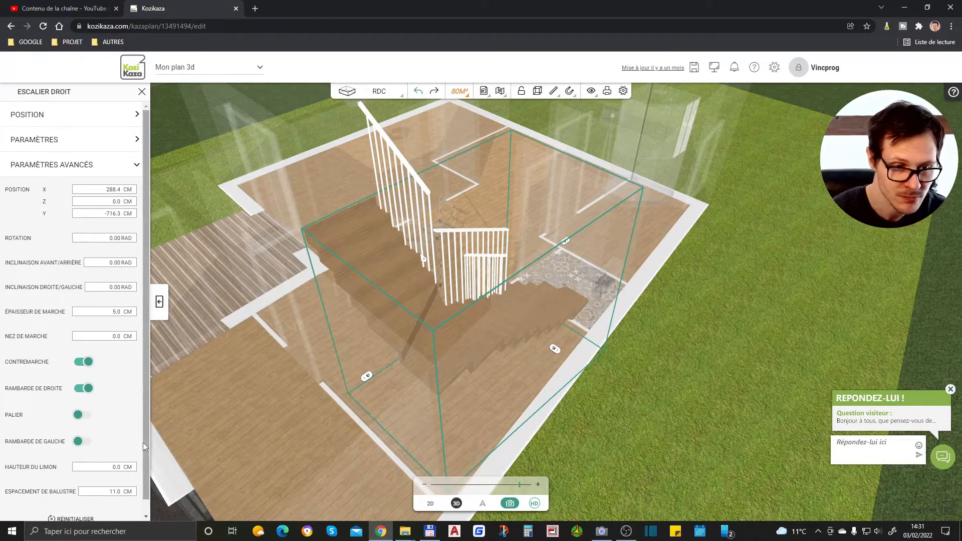
{"action": "scroll", "coordinate": [109, 380], "scroll_direction": "down", "scroll_amount": 1}
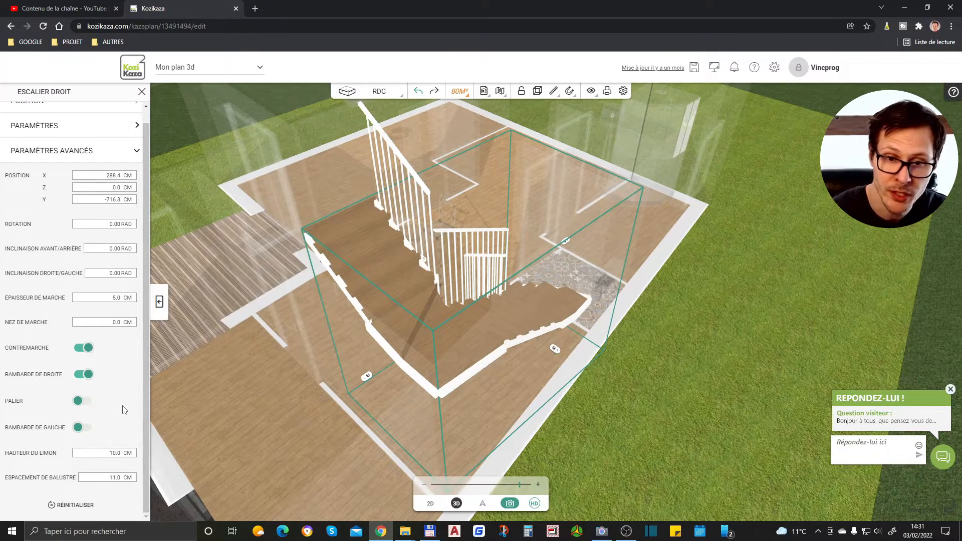
Step: Try baluster spacings (Espacement de balustre) of 15 cm and 20 cm, and settle on 10 cm
{"action": "double_click", "coordinate": [109, 478]}
{"action": "type", "text": "15"}
{"action": "key", "text": "Return"}
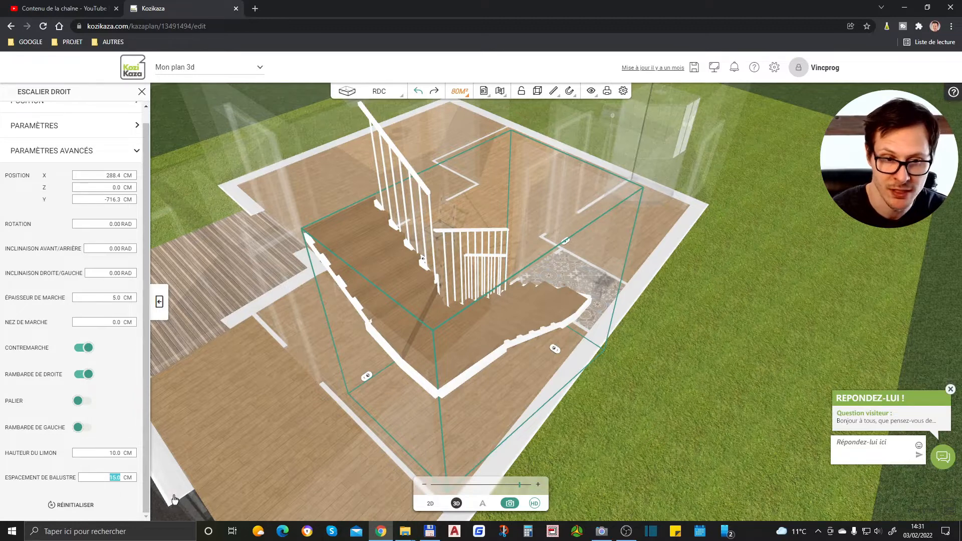
{"action": "type", "text": "20"}
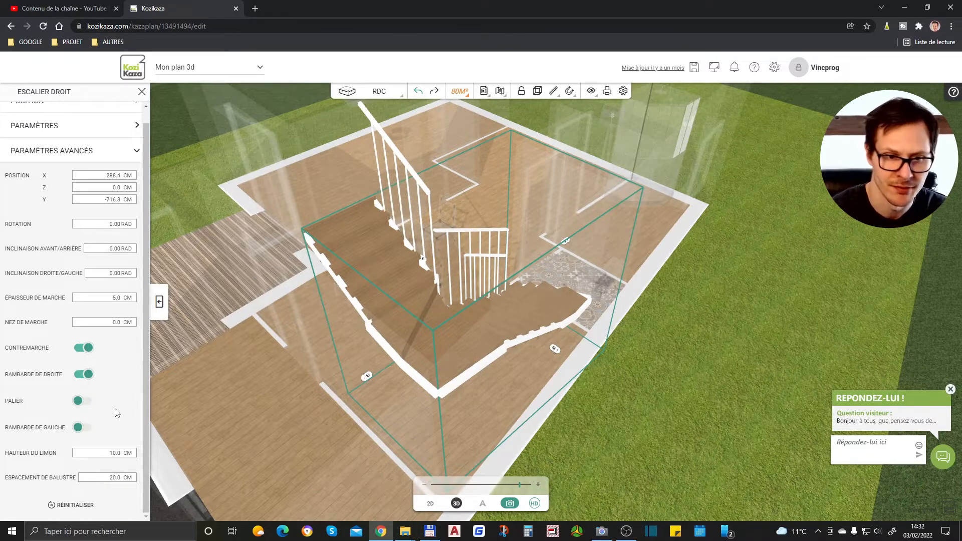
{"action": "left_click", "coordinate": [106, 481]}
{"action": "type", "text": "1"}
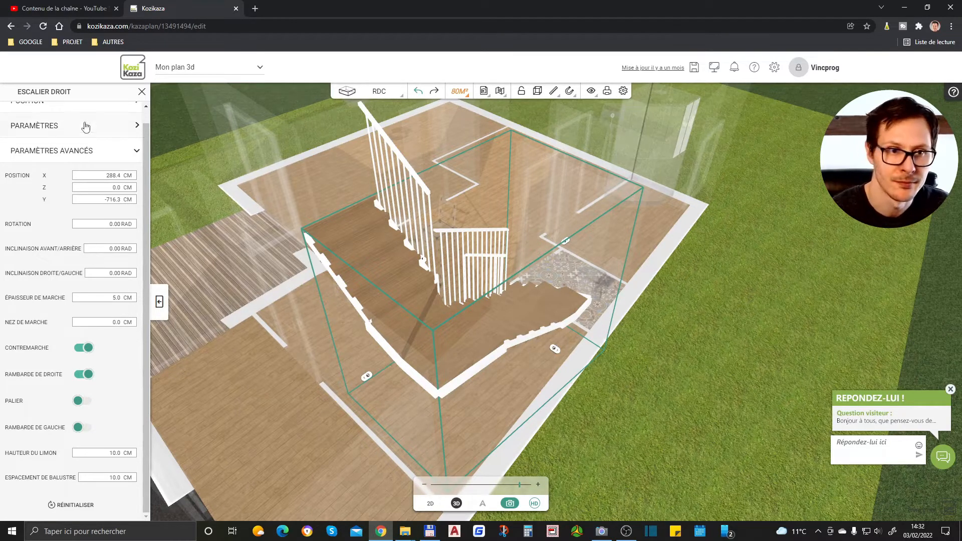
Step: Examine the staircase and its railing in 3D from the side and from above
{"action": "scroll", "coordinate": [70, 132], "scroll_direction": "up", "scroll_amount": 1}
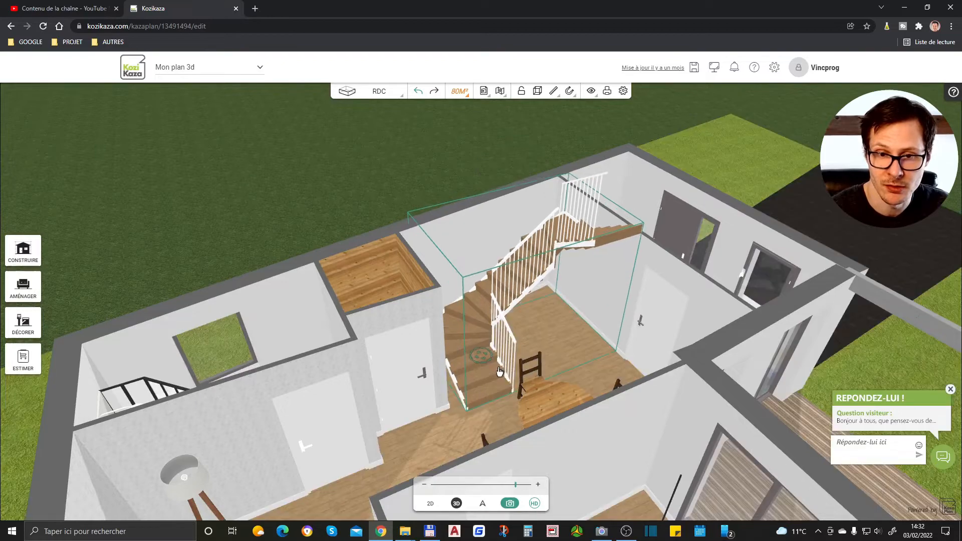
{"action": "left_click_drag", "start_coordinate": [499, 358], "coordinate": [500, 372]}
{"action": "left_click", "coordinate": [408, 194]}
{"action": "left_click_drag", "start_coordinate": [409, 325], "coordinate": [496, 428]}
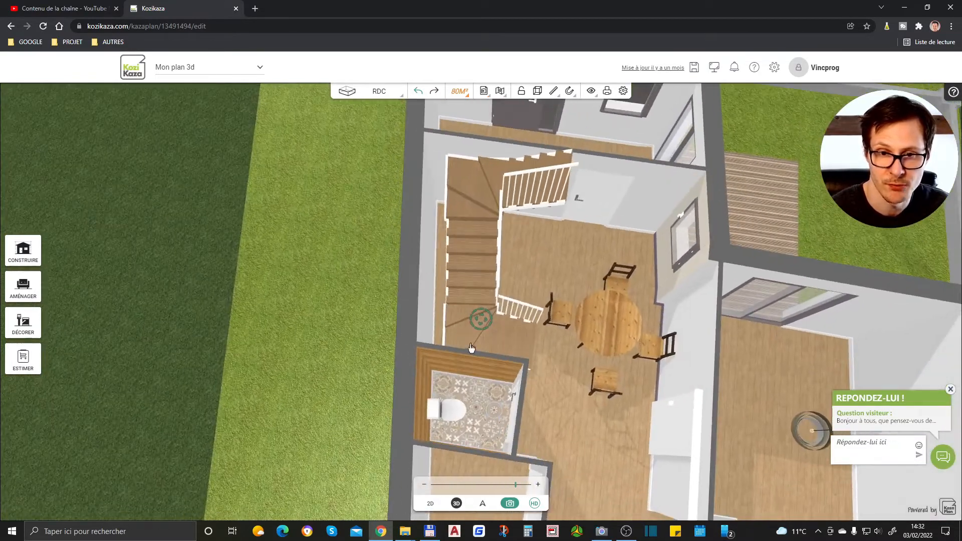
{"action": "left_click", "coordinate": [483, 325]}
{"action": "left_click_drag", "start_coordinate": [475, 315], "coordinate": [458, 314]}
{"action": "left_click_drag", "start_coordinate": [243, 242], "coordinate": [262, 258]}
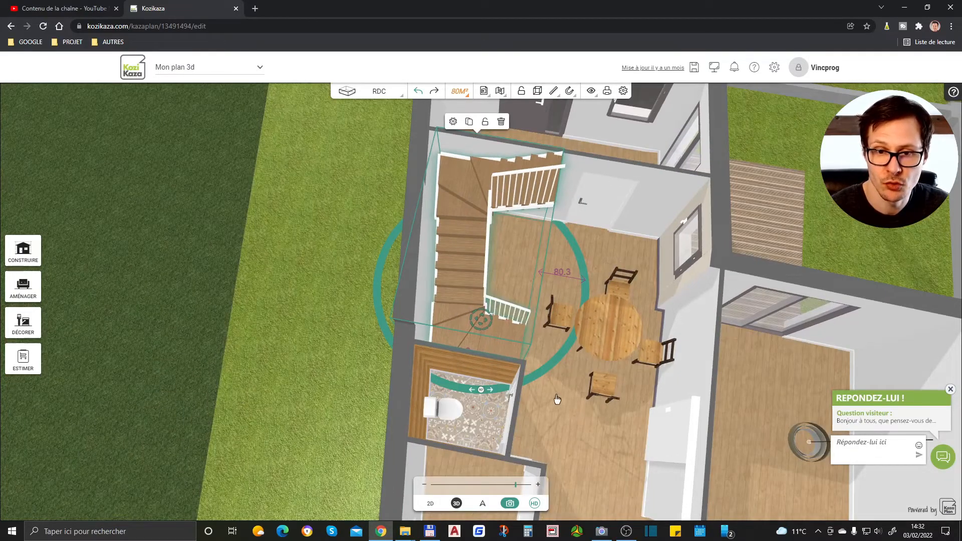
{"action": "left_click_drag", "start_coordinate": [569, 448], "coordinate": [461, 373]}
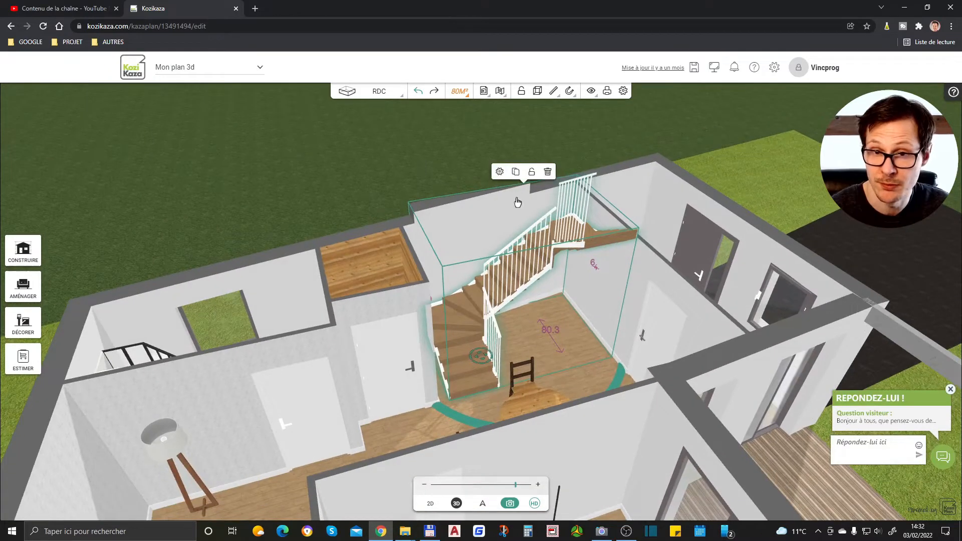
Step: Lock the staircase in its current position and deselect it
{"action": "left_click", "coordinate": [531, 171]}
{"action": "left_click_drag", "start_coordinate": [351, 181], "coordinate": [355, 185]}
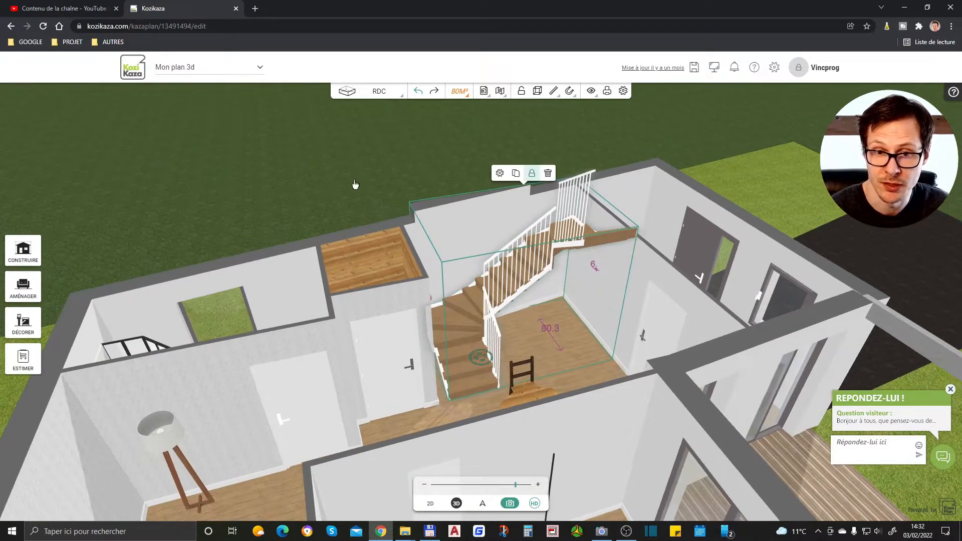
{"action": "left_click_drag", "start_coordinate": [469, 340], "coordinate": [469, 318]}
{"action": "left_click", "coordinate": [261, 154]}
{"action": "left_click_drag", "start_coordinate": [365, 276], "coordinate": [375, 325]}
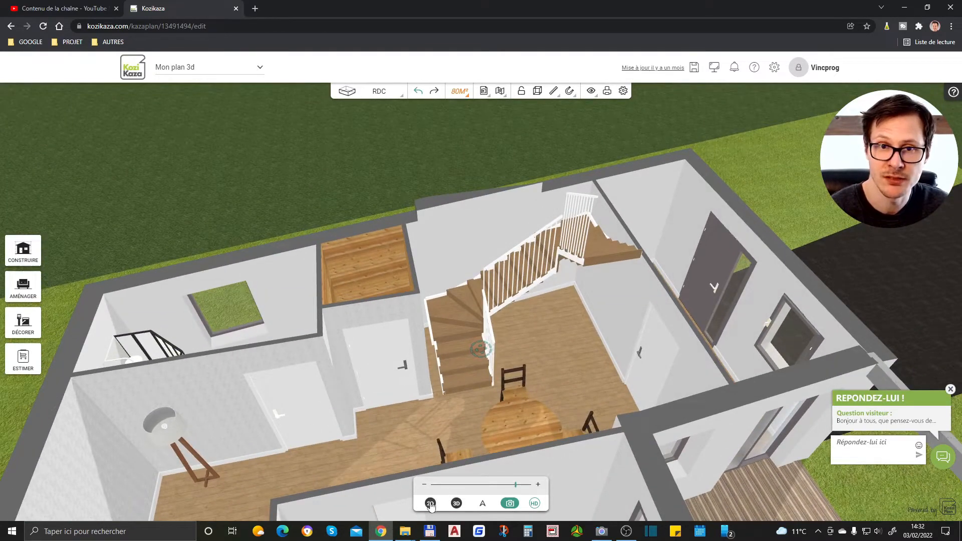
Step: Switch to the first floor (1er étage) and examine where the staircase arrives through the floor opening
{"action": "left_click", "coordinate": [379, 91]}
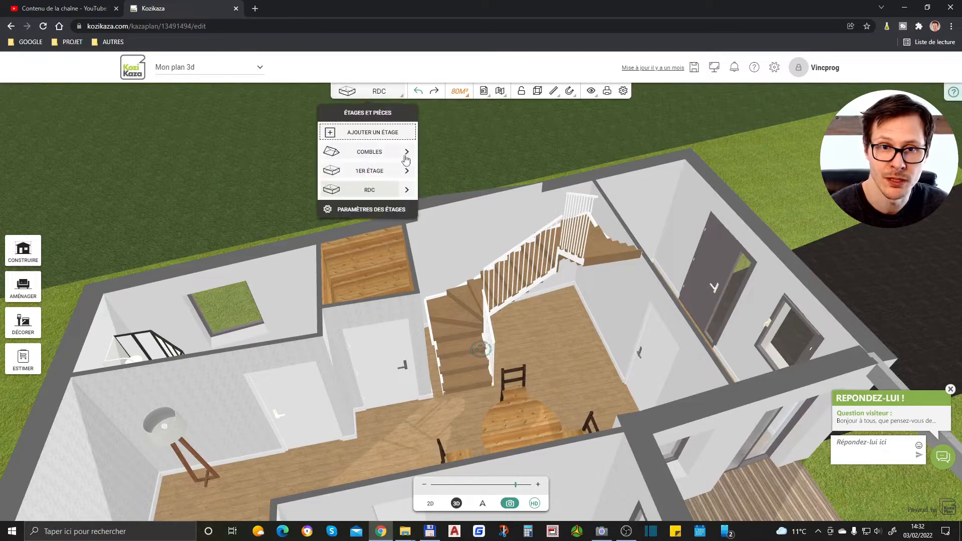
{"action": "left_click", "coordinate": [371, 171]}
{"action": "scroll", "coordinate": [682, 213], "scroll_direction": "down", "scroll_amount": 2}
{"action": "left_click_drag", "start_coordinate": [411, 361], "coordinate": [536, 345]}
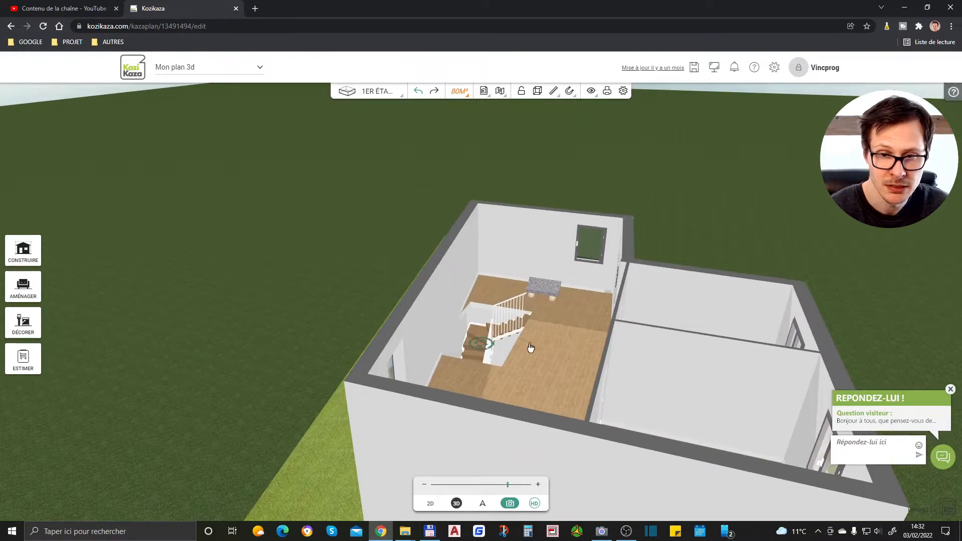
{"action": "scroll", "coordinate": [536, 354], "scroll_direction": "up", "scroll_amount": 1}
{"action": "scroll", "coordinate": [593, 389], "scroll_direction": "up", "scroll_amount": 2}
{"action": "left_click_drag", "start_coordinate": [587, 408], "coordinate": [640, 390]}
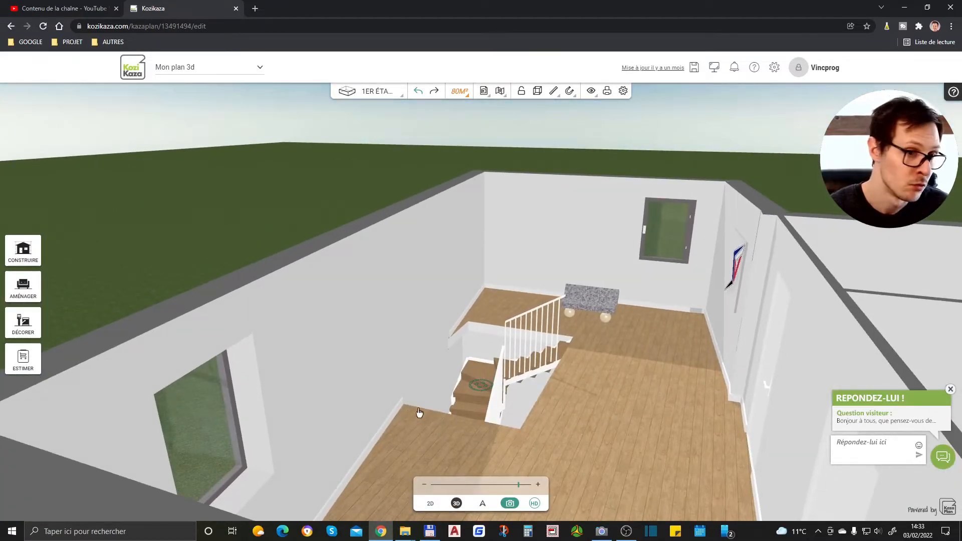
Step: Search the furnishing catalogue for "RAMBA" to find a guardrail, look through the results, and check the decoration categories
{"action": "left_click", "coordinate": [23, 286]}
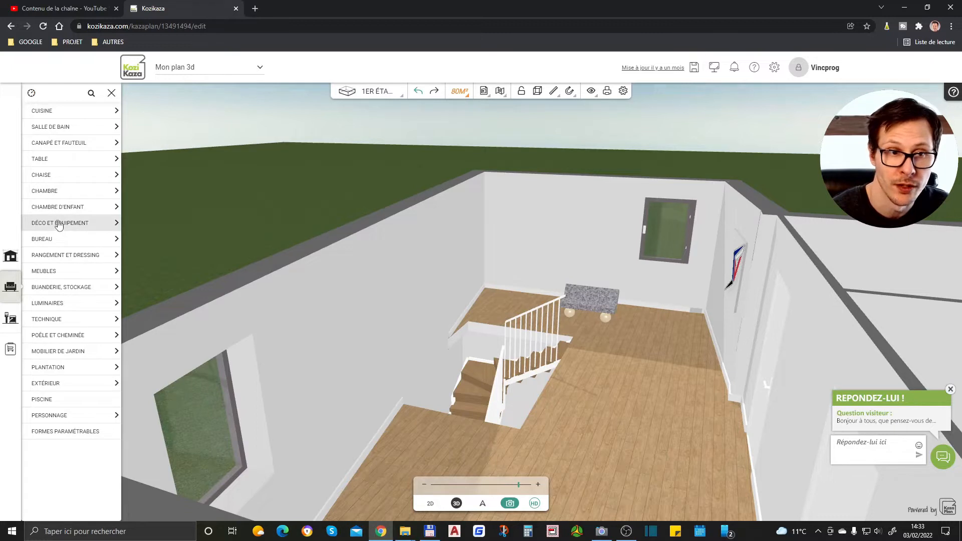
{"action": "left_click", "coordinate": [98, 94]}
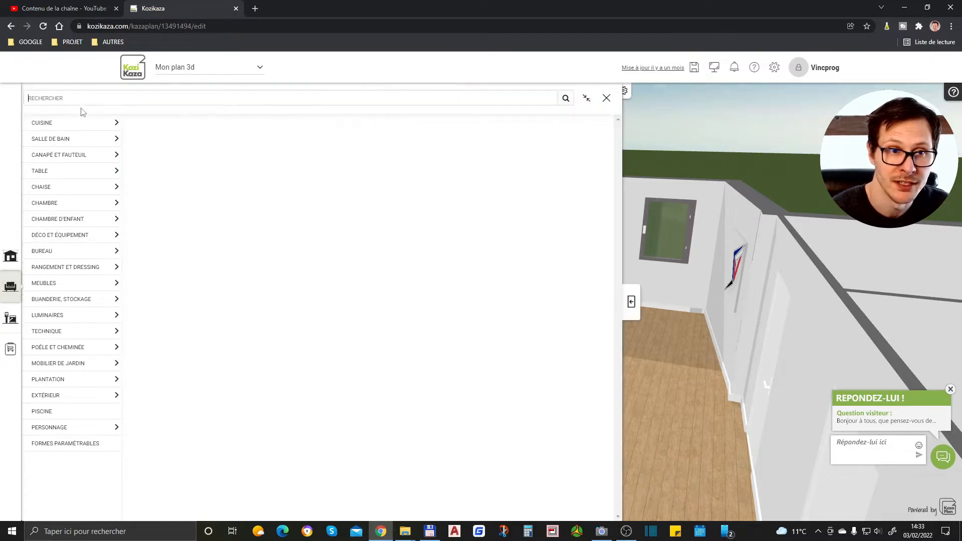
{"action": "type", "text": "RAM"}
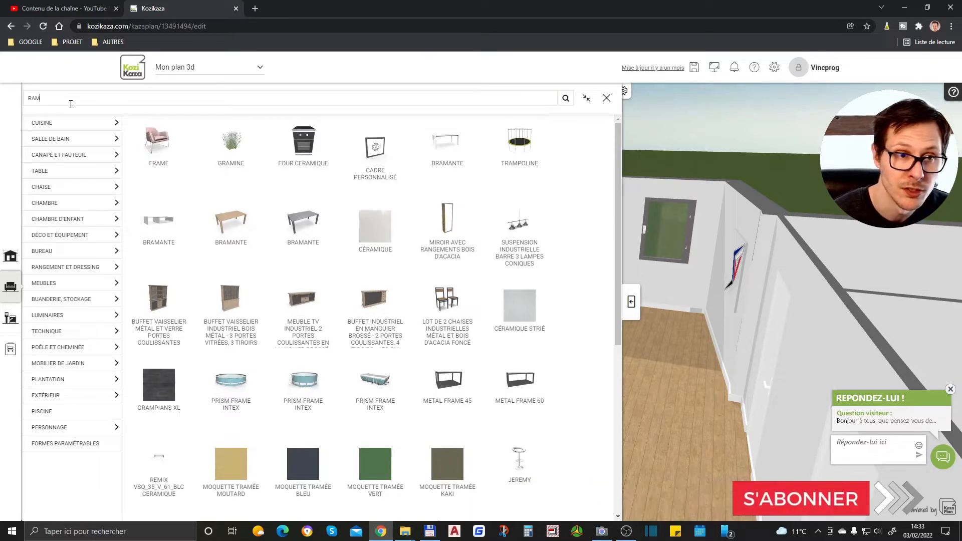
{"action": "type", "text": "BA"}
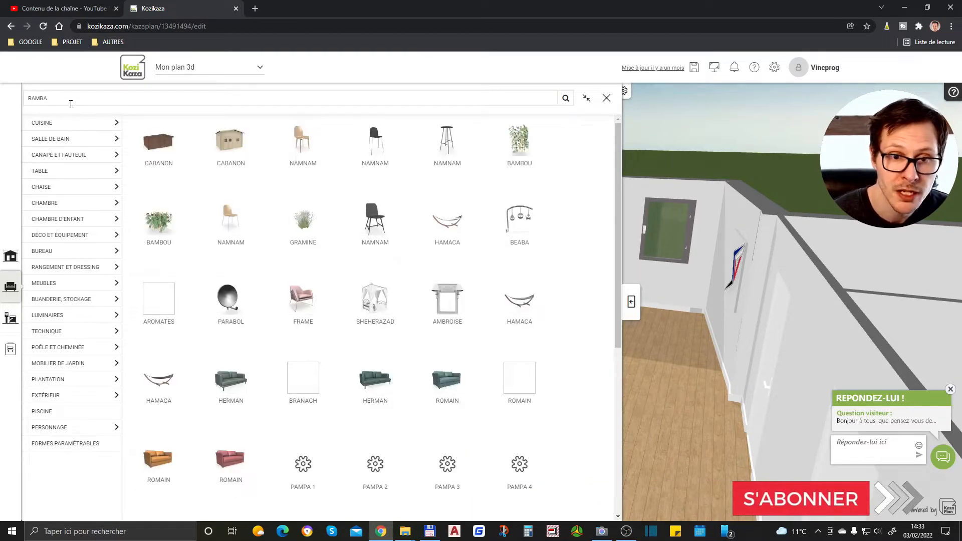
{"action": "scroll", "coordinate": [397, 372], "scroll_direction": "down", "scroll_amount": 6}
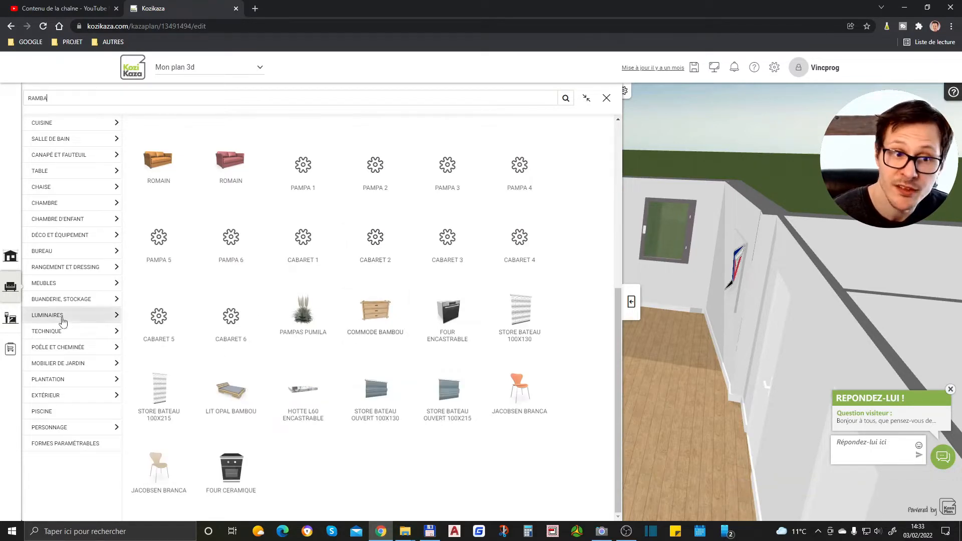
{"action": "left_click", "coordinate": [10, 393]}
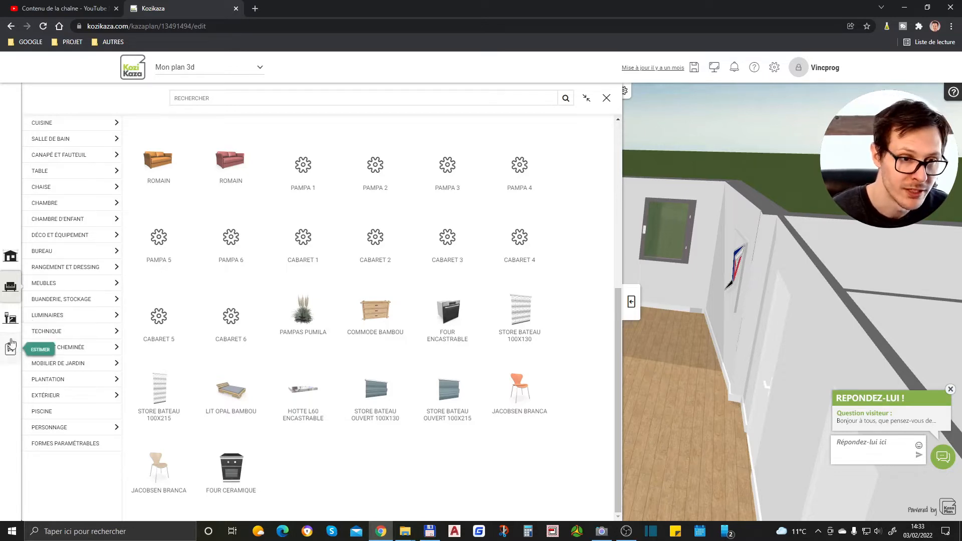
{"action": "left_click", "coordinate": [10, 319]}
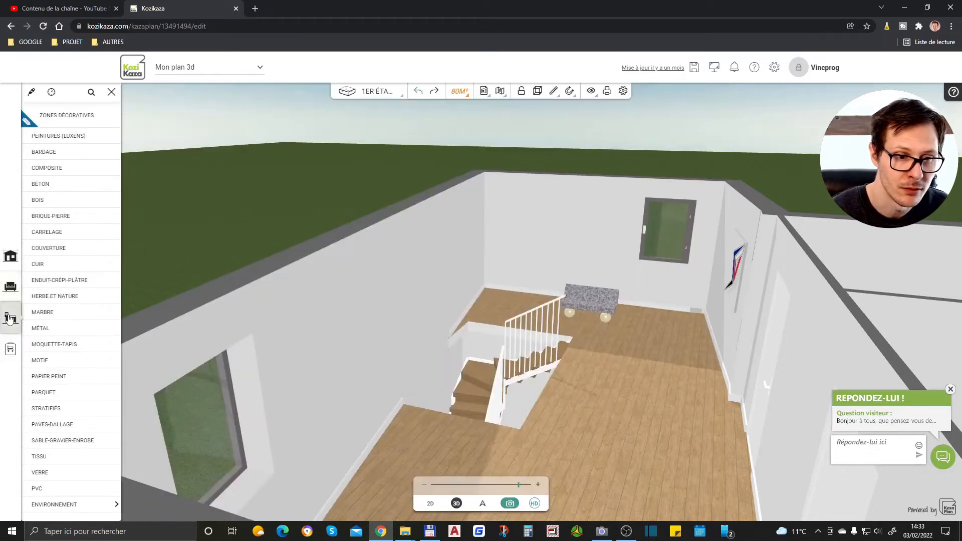
Step: Place a long cube (Cube long) from the parametric shapes on the first floor, alongside the stairwell opening
{"action": "left_click", "coordinate": [10, 286]}
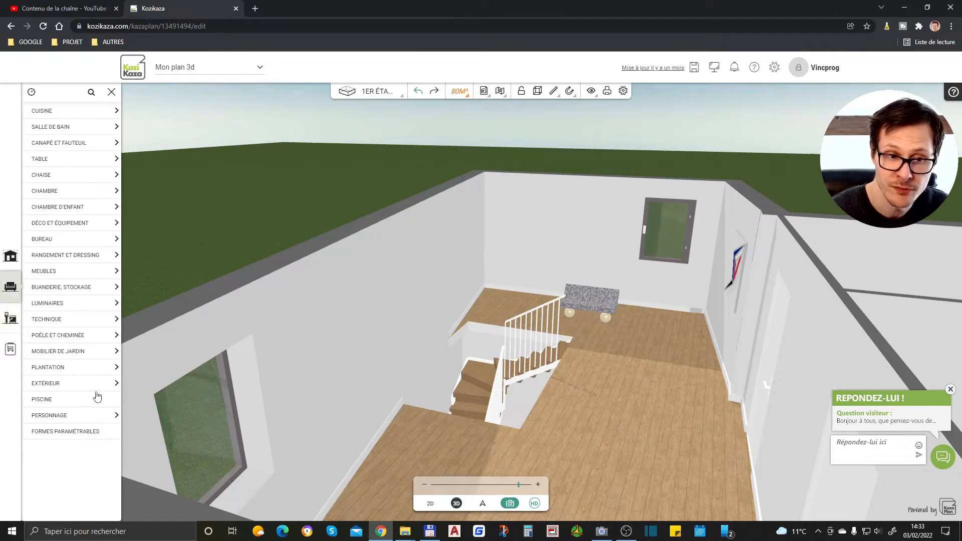
{"action": "left_click", "coordinate": [64, 433]}
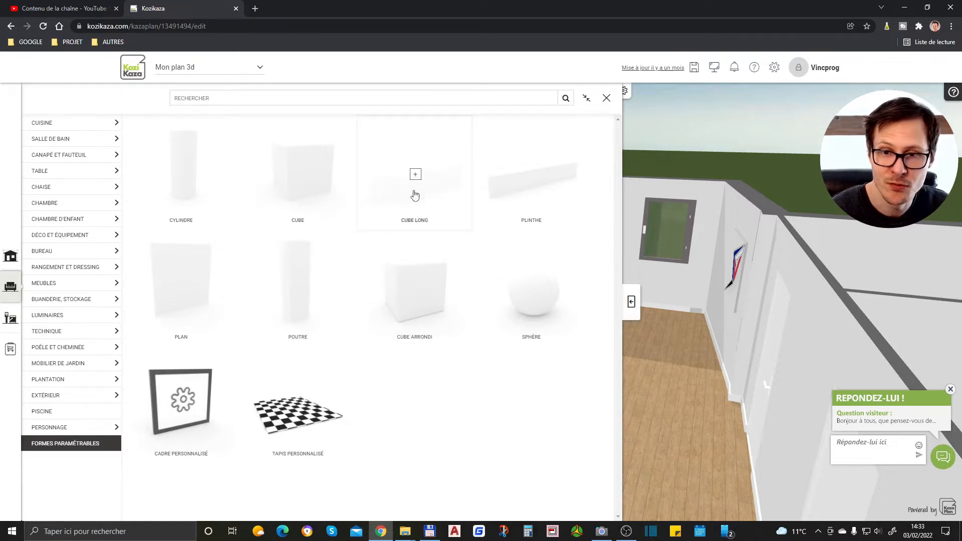
{"action": "left_click", "coordinate": [415, 195]}
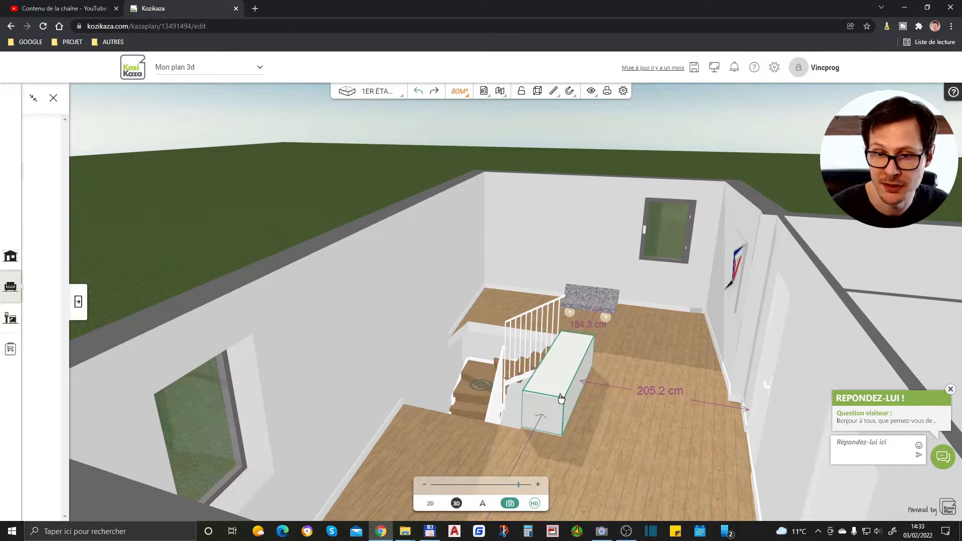
{"action": "left_click", "coordinate": [561, 398]}
Step: Move the long cube along the stairwell edge so that its end meets the staircase railing
{"action": "left_click_drag", "start_coordinate": [670, 393], "coordinate": [534, 422]}
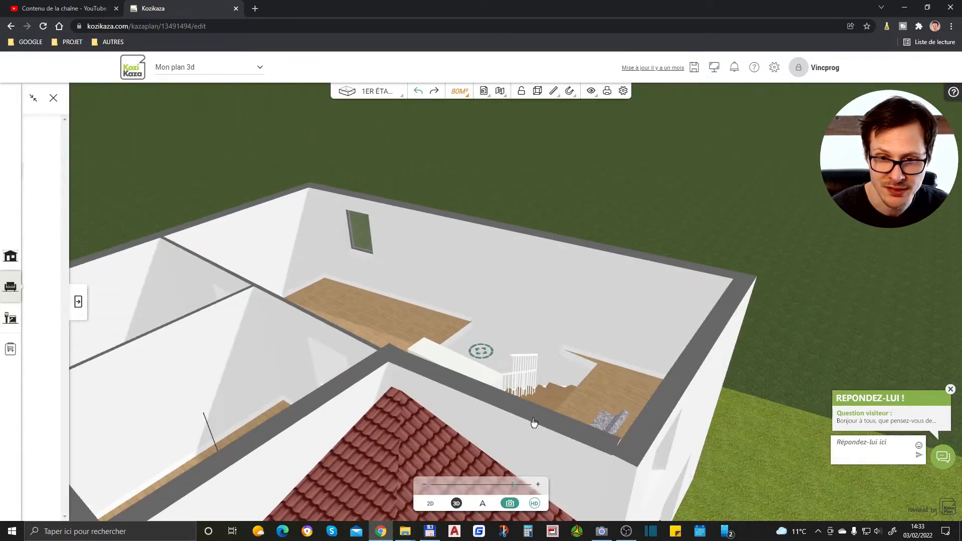
{"action": "scroll", "coordinate": [576, 444], "scroll_direction": "up", "scroll_amount": 5}
{"action": "left_click", "coordinate": [500, 436]}
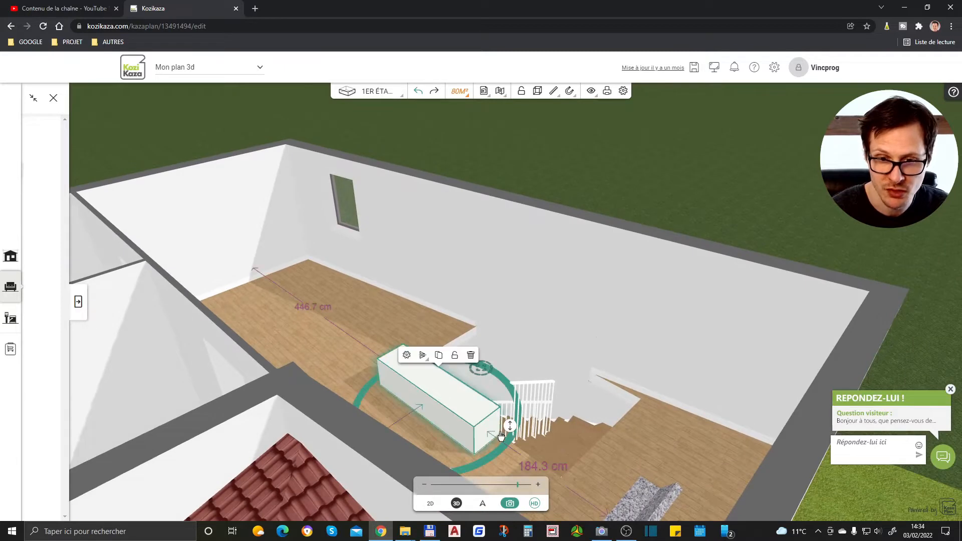
{"action": "mouse_move", "coordinate": [496, 438]}
{"action": "left_mouse_down"}
{"action": "mouse_move", "coordinate": [513, 451]}
{"action": "mouse_move", "coordinate": [505, 441]}
{"action": "left_mouse_up"}
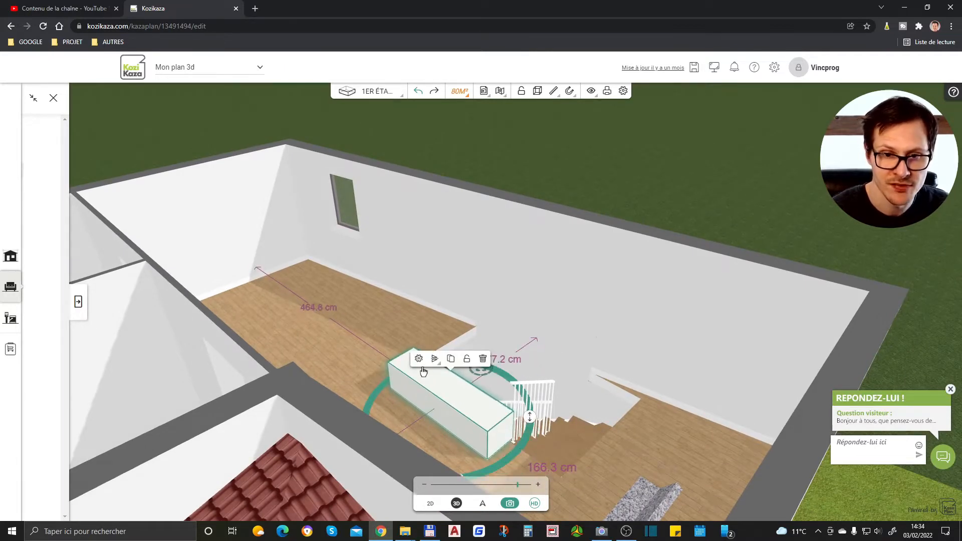
Step: Resize the long cube into a low wall along the stairwell, about 218.1 cm wide and 10.3 cm deep
{"action": "left_click", "coordinate": [435, 359]}
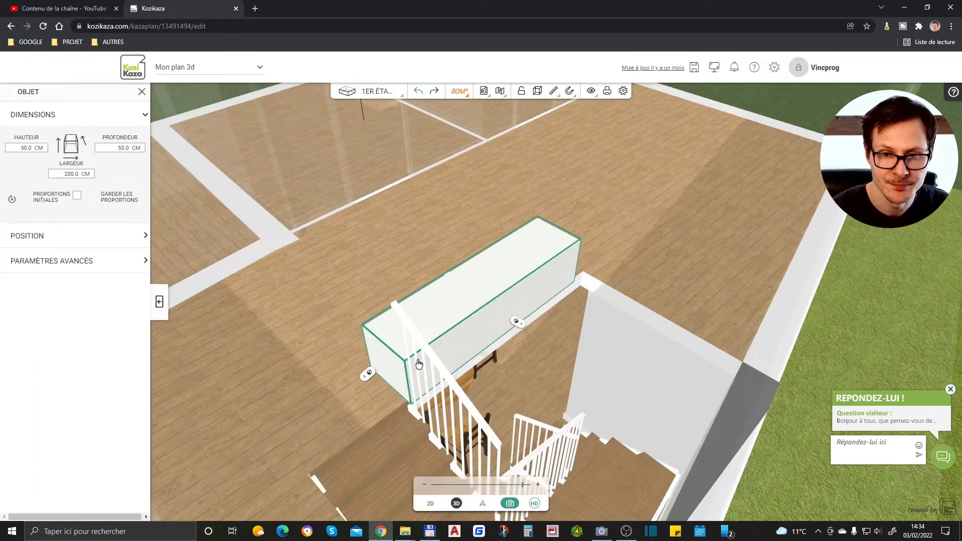
{"action": "left_click_drag", "start_coordinate": [653, 277], "coordinate": [498, 283]}
{"action": "left_click_drag", "start_coordinate": [693, 387], "coordinate": [652, 377]}
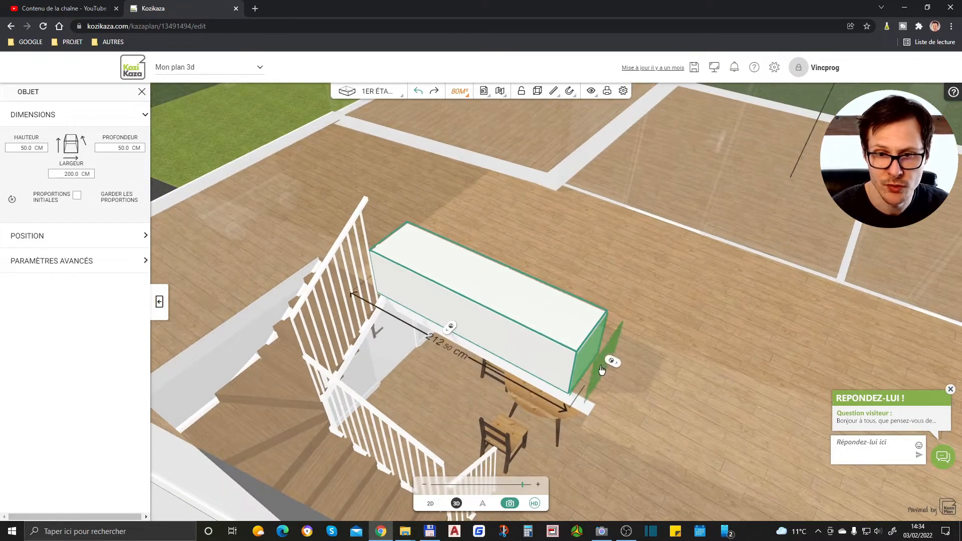
{"action": "left_click_drag", "start_coordinate": [588, 360], "coordinate": [456, 332]}
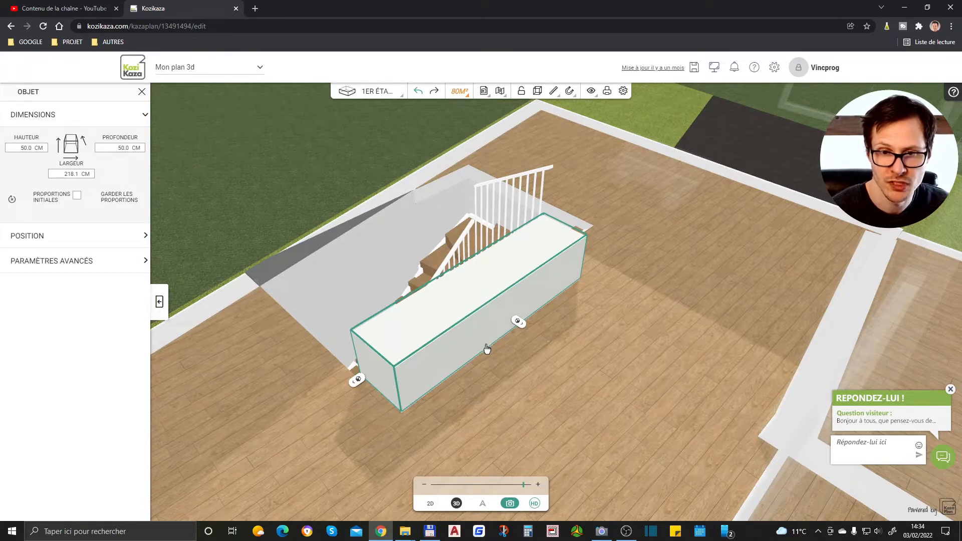
{"action": "left_click_drag", "start_coordinate": [474, 309], "coordinate": [477, 312]}
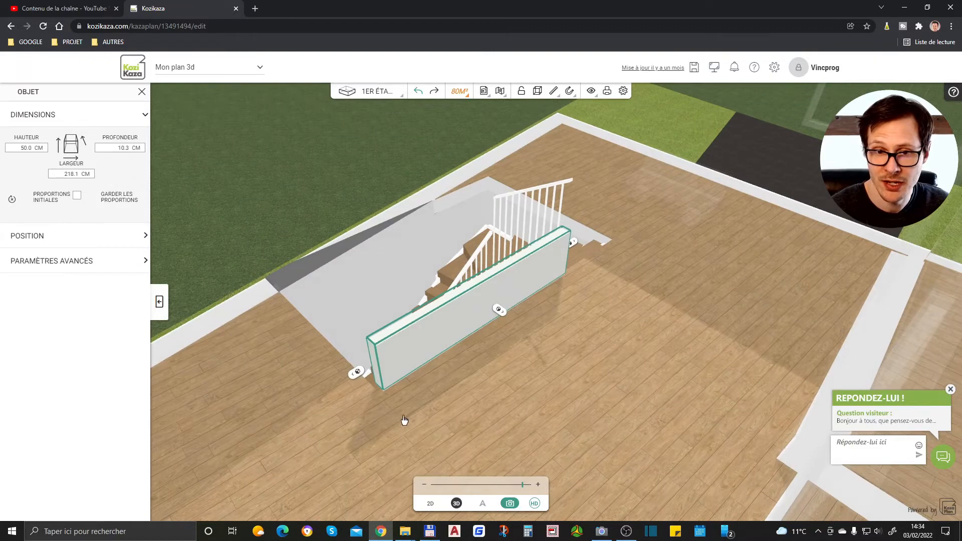
{"action": "left_click_drag", "start_coordinate": [404, 420], "coordinate": [533, 369]}
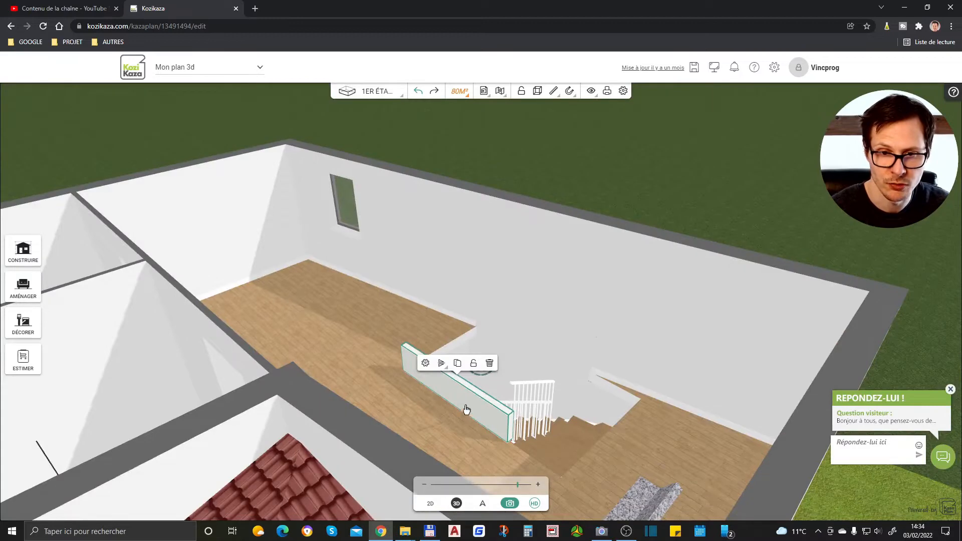
Step: Nudge the low wall against the stairwell edge, check its fit beside the stairs, and select it again
{"action": "left_click_drag", "start_coordinate": [467, 410], "coordinate": [462, 411]}
{"action": "left_click", "coordinate": [329, 332]}
{"action": "left_click_drag", "start_coordinate": [303, 335], "coordinate": [598, 323]}
{"action": "scroll", "coordinate": [530, 424], "scroll_direction": "up", "scroll_amount": 2}
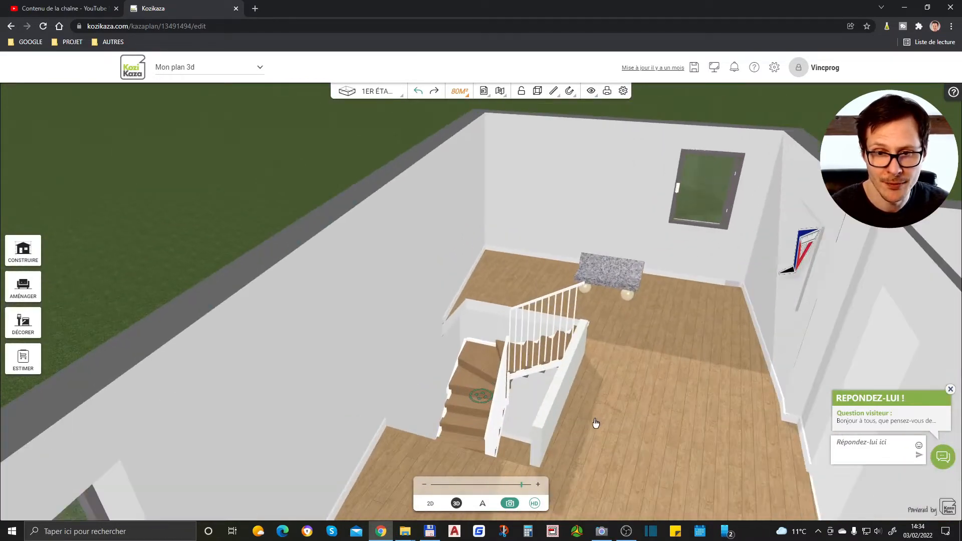
{"action": "left_click", "coordinate": [562, 398]}
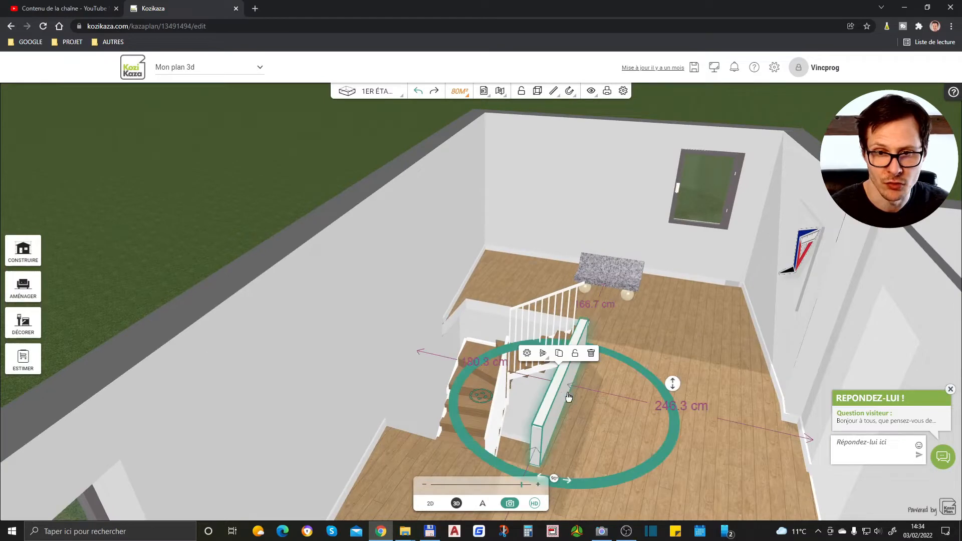
Step: Raise the low wall along the stairwell to a height of about 86.8 cm
{"action": "left_click", "coordinate": [527, 353]}
{"action": "left_click_drag", "start_coordinate": [479, 275], "coordinate": [479, 245]}
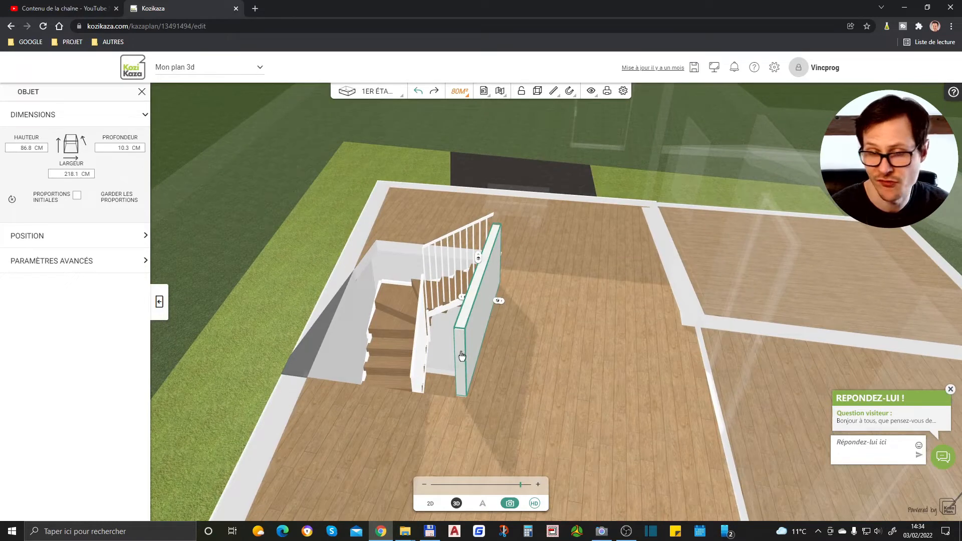
{"action": "left_click", "coordinate": [508, 349]}
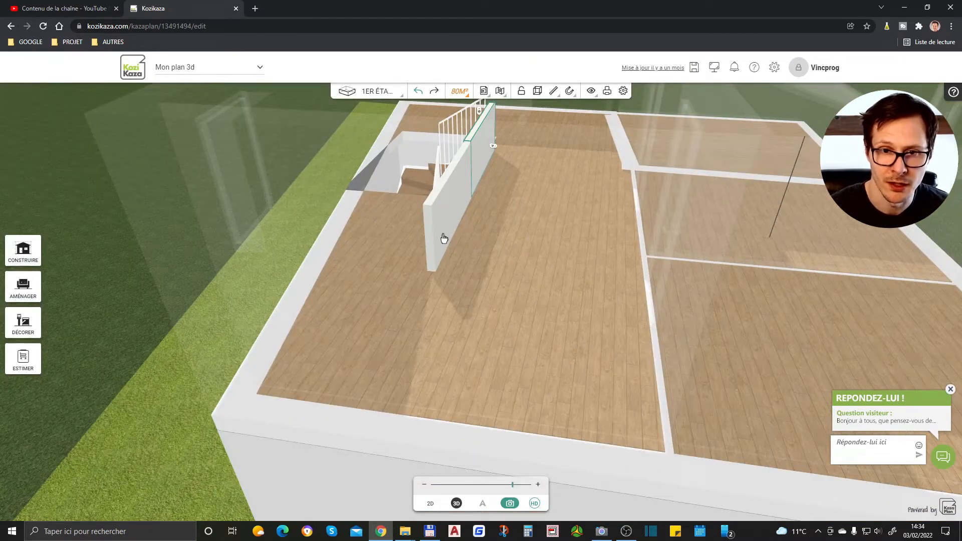
Step: Duplicate the low wall and rotate the copy 90° so that it runs across the stairwell's open end
{"action": "scroll", "coordinate": [480, 331], "scroll_direction": "down", "scroll_amount": 2}
{"action": "scroll", "coordinate": [475, 226], "scroll_direction": "up", "scroll_amount": 4}
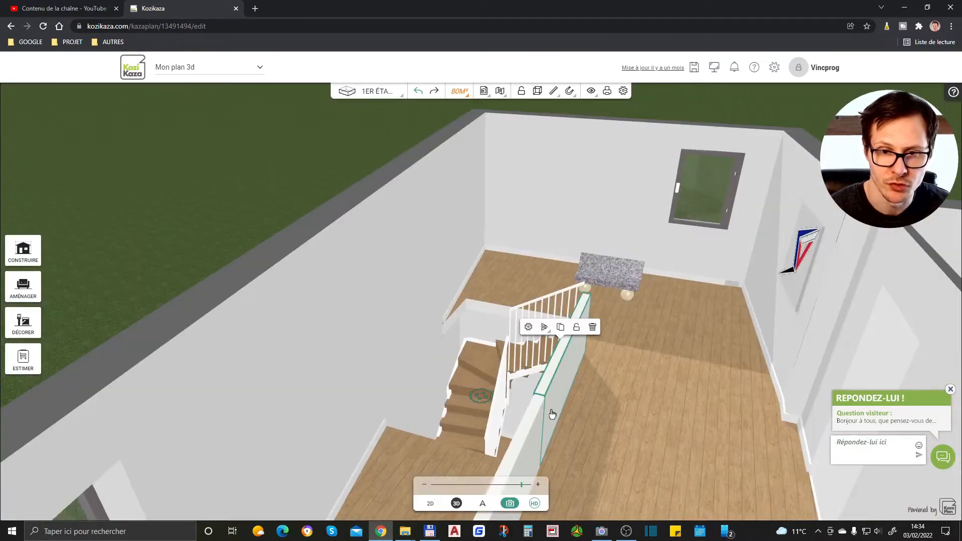
{"action": "left_click", "coordinate": [539, 435]}
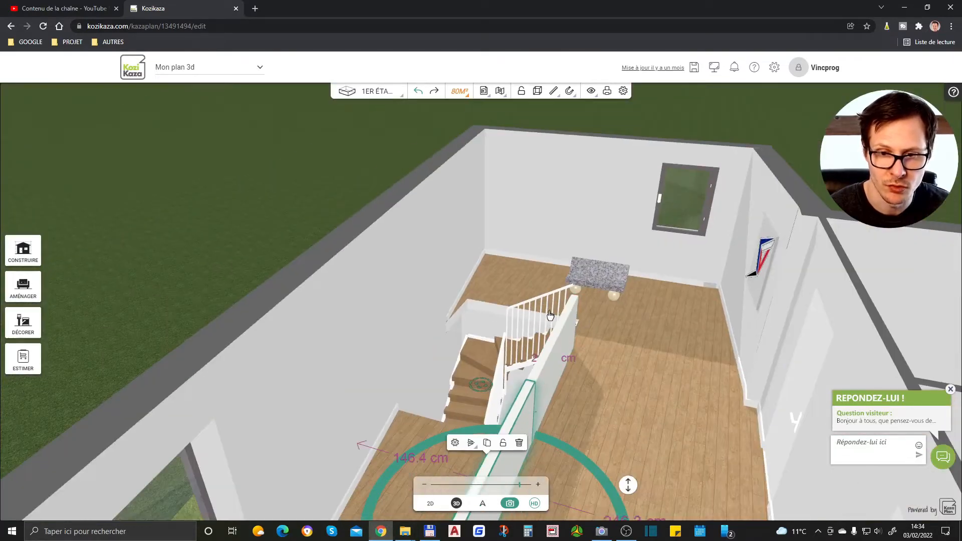
{"action": "scroll", "coordinate": [552, 401], "scroll_direction": "down", "scroll_amount": 3}
{"action": "scroll", "coordinate": [501, 391], "scroll_direction": "up", "scroll_amount": 3}
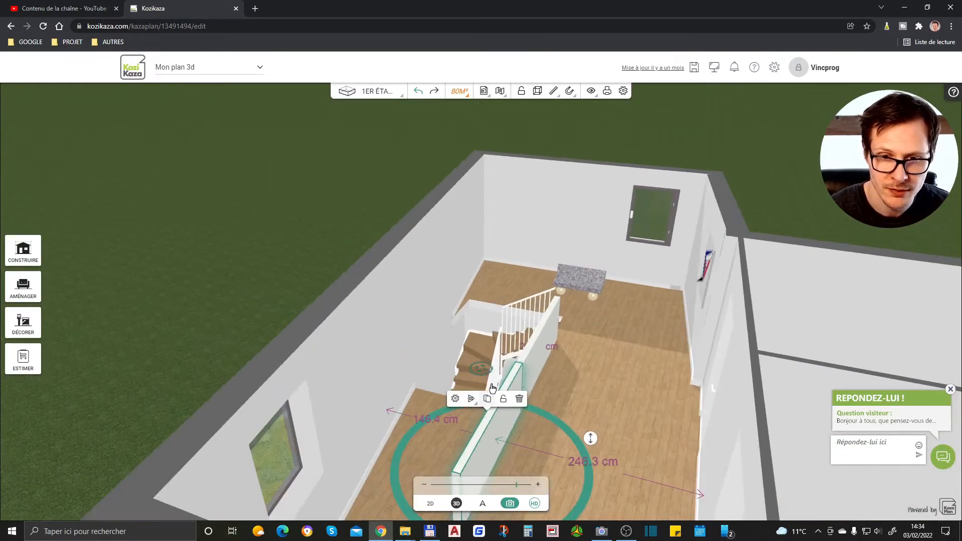
{"action": "scroll", "coordinate": [501, 406], "scroll_direction": "down", "scroll_amount": 3}
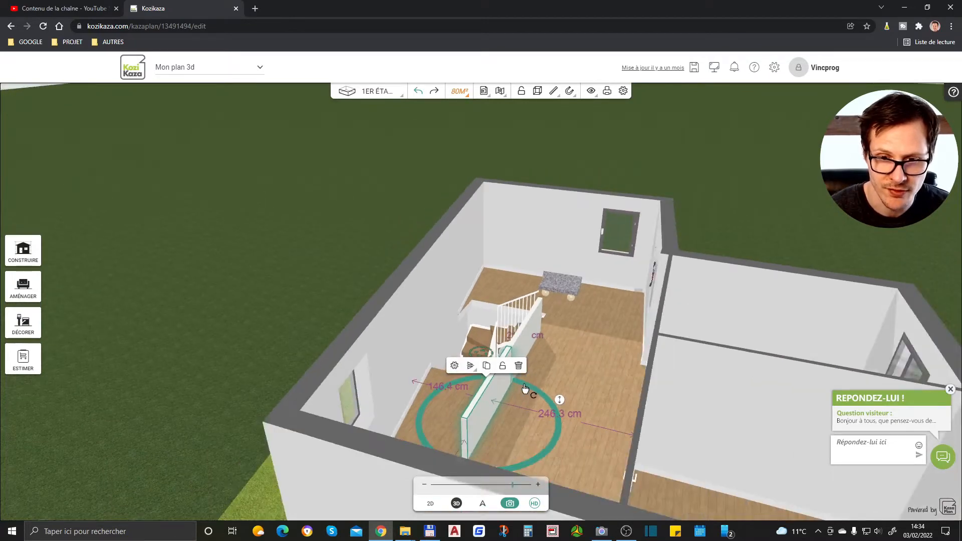
{"action": "left_click_drag", "start_coordinate": [519, 405], "coordinate": [522, 425]}
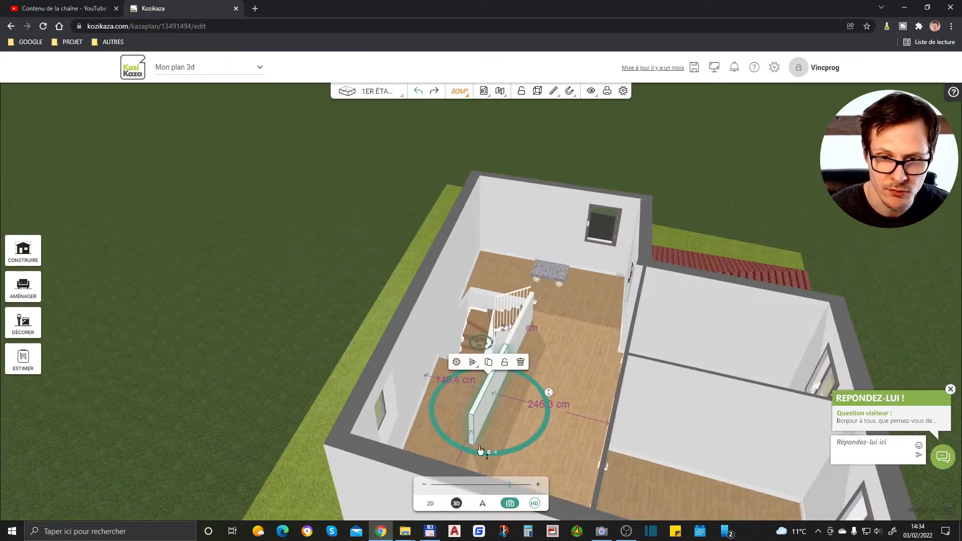
{"action": "left_click_drag", "start_coordinate": [490, 454], "coordinate": [415, 402]}
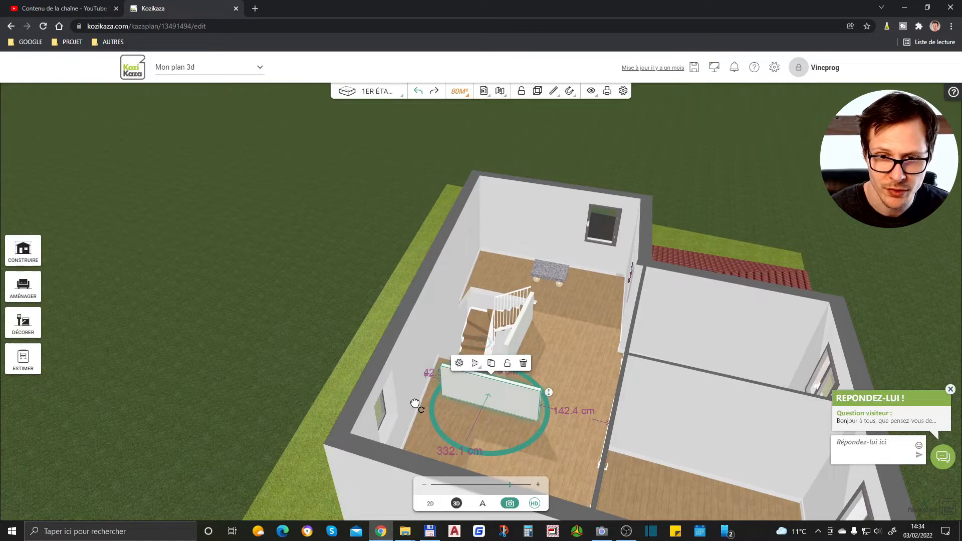
Step: Move the rotated copy up against the end edge of the stairwell, beside the long low wall
{"action": "left_click_drag", "start_coordinate": [505, 398], "coordinate": [495, 363]}
{"action": "left_click_drag", "start_coordinate": [554, 428], "coordinate": [405, 450]}
{"action": "scroll", "coordinate": [410, 389], "scroll_direction": "up", "scroll_amount": 5}
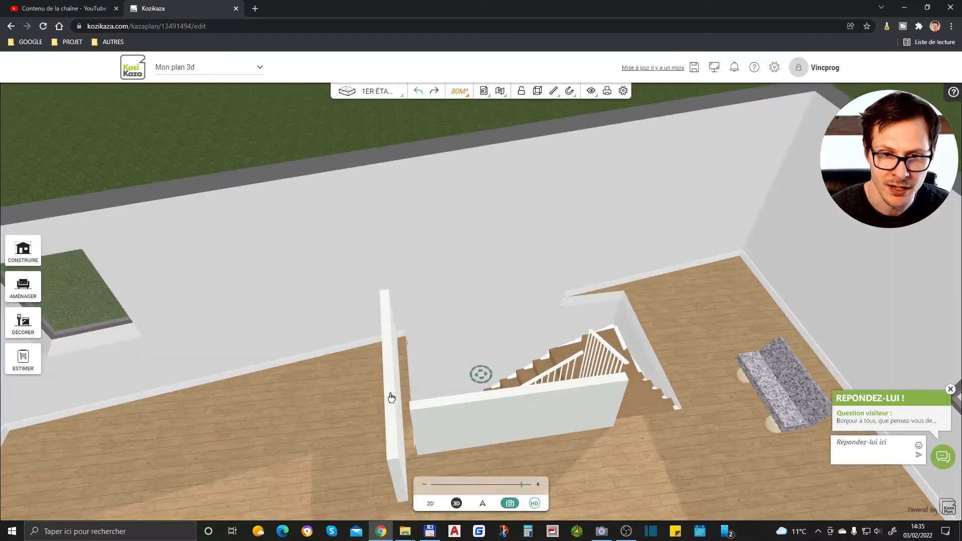
{"action": "left_click", "coordinate": [393, 403]}
{"action": "left_click_drag", "start_coordinate": [393, 402], "coordinate": [406, 401]}
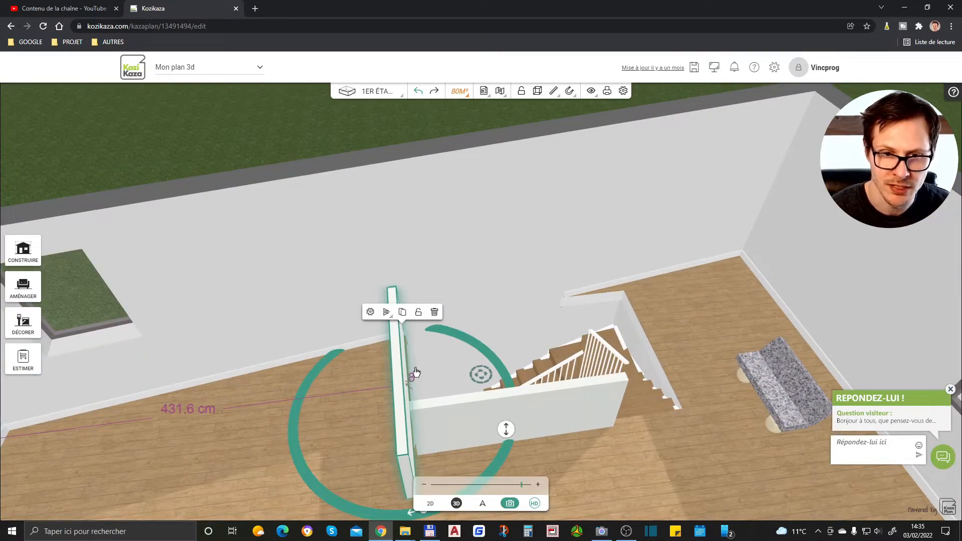
Step: Shorten the crosswise low wall to about 157.5 cm wide and fit it between the room wall and the long low wall
{"action": "left_click", "coordinate": [370, 311]}
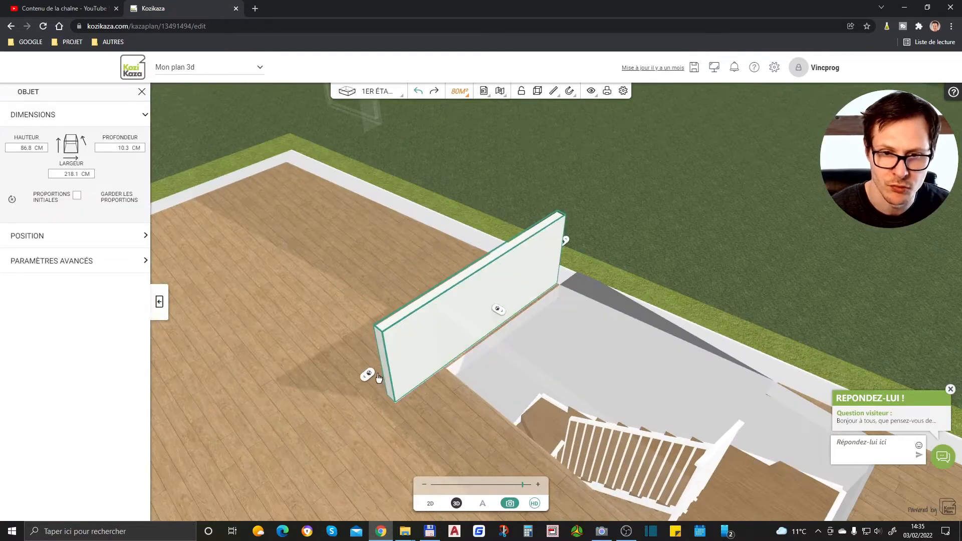
{"action": "left_click_drag", "start_coordinate": [365, 372], "coordinate": [438, 347]}
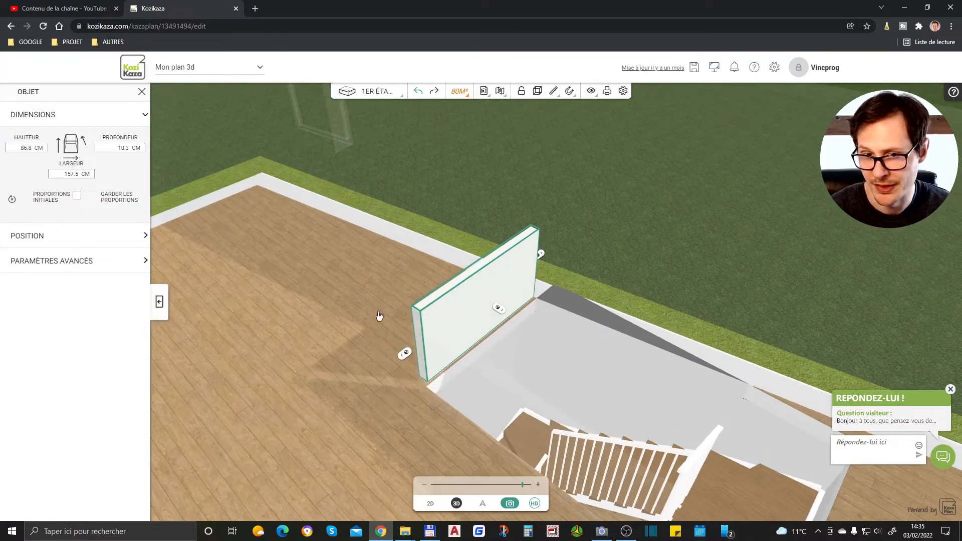
{"action": "left_click", "coordinate": [322, 419]}
{"action": "left_click_drag", "start_coordinate": [340, 462], "coordinate": [439, 338]}
{"action": "left_click_drag", "start_coordinate": [423, 436], "coordinate": [466, 447]}
{"action": "left_click", "coordinate": [496, 408]}
{"action": "left_click", "coordinate": [590, 387]}
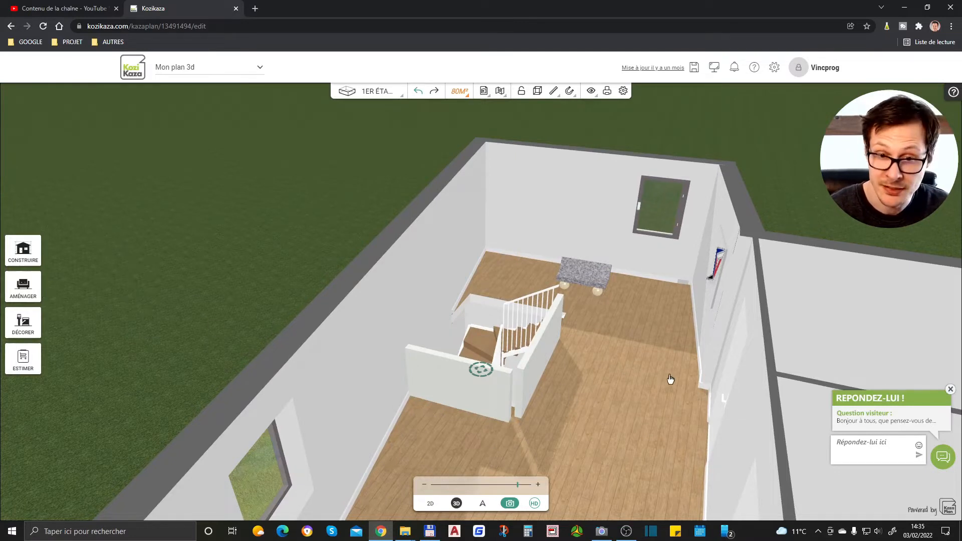
Step: Apply the blue mixed-pattern tile from the Carrelage textures to the crosswise low wall
{"action": "left_click", "coordinate": [31, 328]}
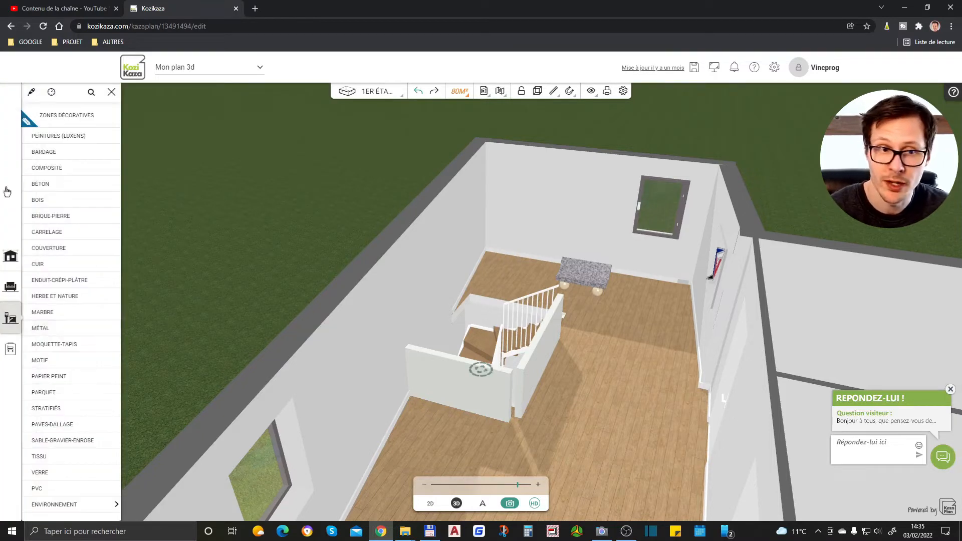
{"action": "left_click", "coordinate": [70, 233]}
{"action": "left_click", "coordinate": [138, 228]}
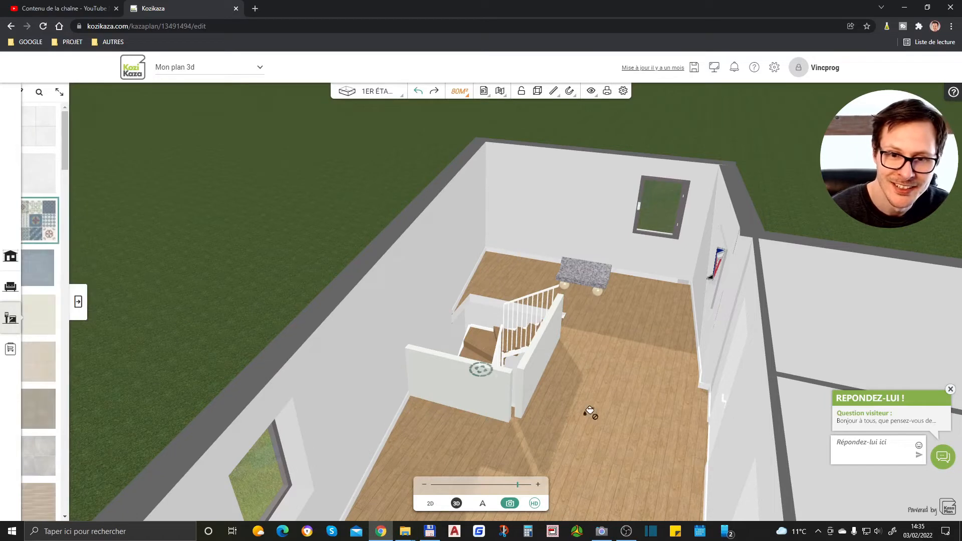
{"action": "left_click", "coordinate": [485, 399]}
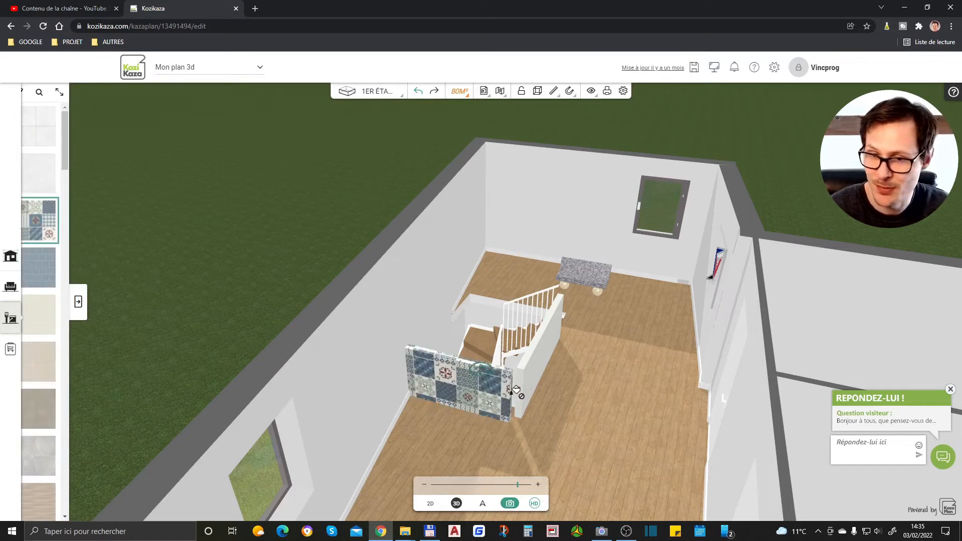
Step: Apply the grey tread-plate texture from the Métal textures to the long low wall beside the stairs
{"action": "left_click", "coordinate": [79, 303]}
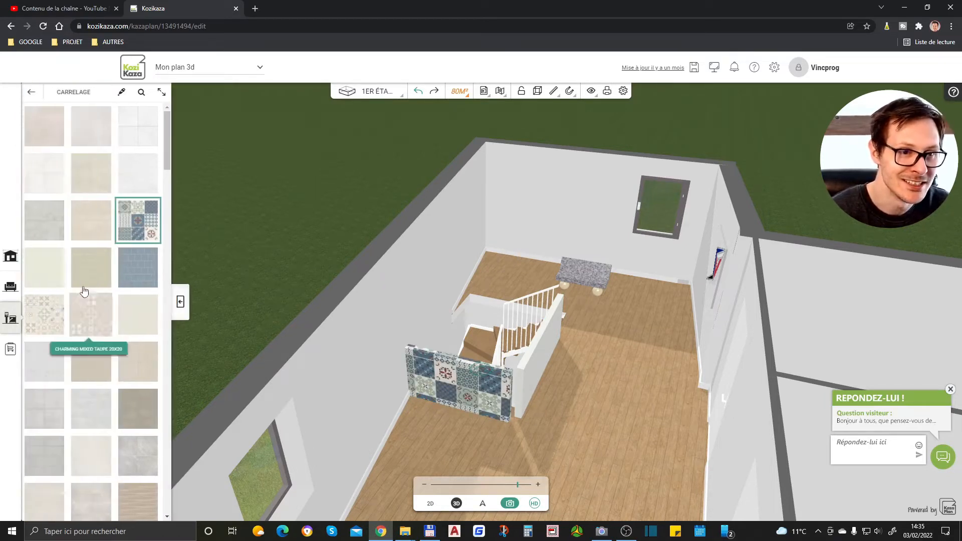
{"action": "left_click", "coordinate": [8, 322]}
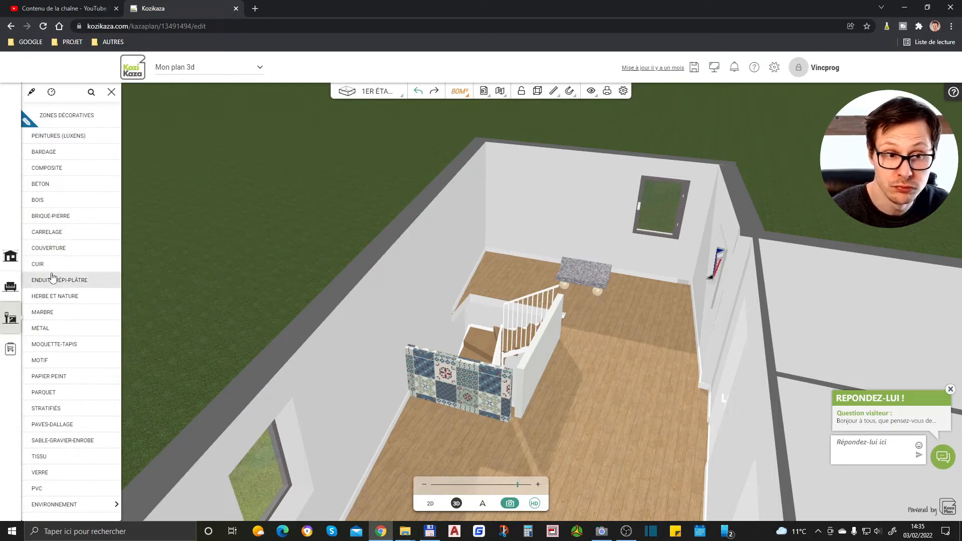
{"action": "left_click", "coordinate": [60, 328]}
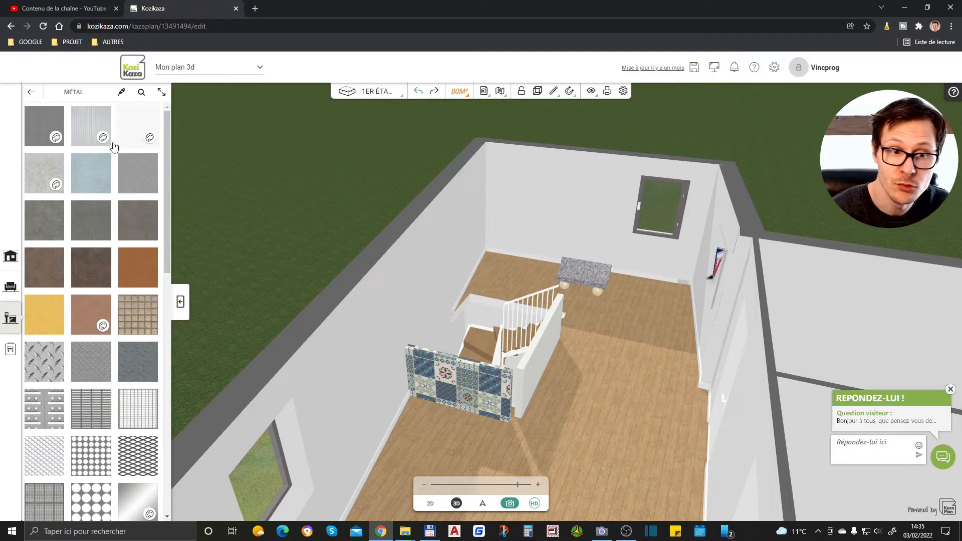
{"action": "left_click", "coordinate": [55, 374]}
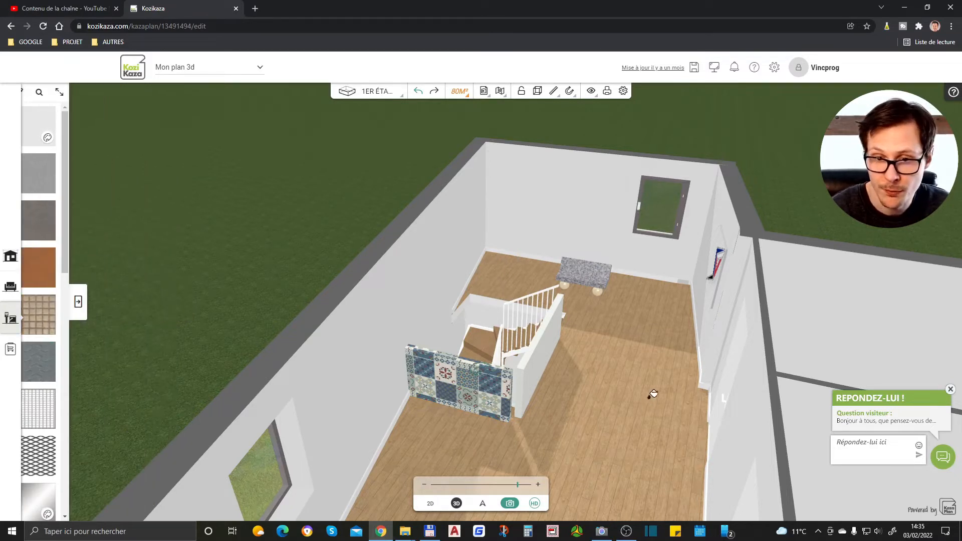
{"action": "left_click", "coordinate": [543, 361]}
{"action": "key", "text": "Escape"}
Step: Inspect both textured walls from several angles and view the metal wall's dimensions and advanced parameters
{"action": "left_click_drag", "start_coordinate": [638, 409], "coordinate": [507, 437]}
{"action": "scroll", "coordinate": [536, 436], "scroll_direction": "up", "scroll_amount": 4}
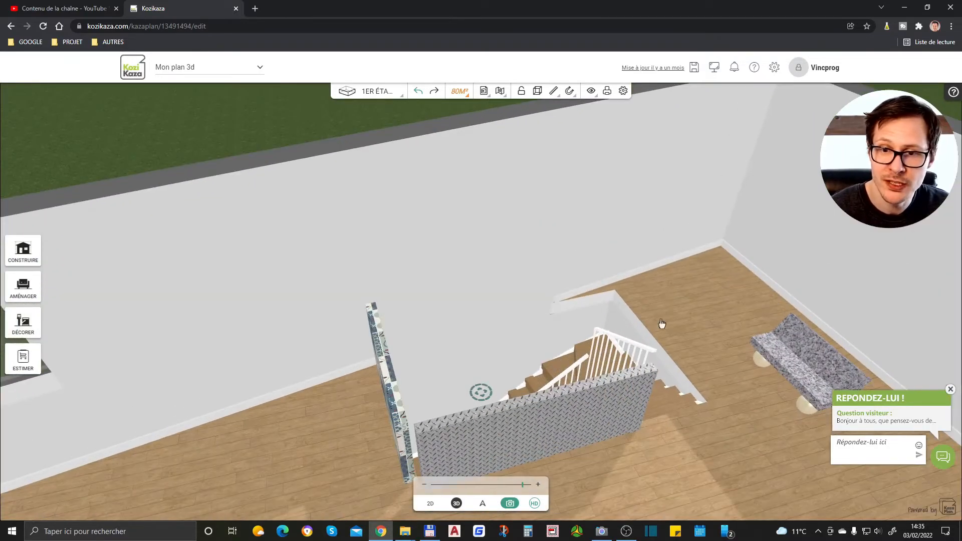
{"action": "scroll", "coordinate": [628, 386], "scroll_direction": "down", "scroll_amount": 3}
{"action": "scroll", "coordinate": [506, 463], "scroll_direction": "up", "scroll_amount": 2}
{"action": "mouse_move", "coordinate": [504, 460]}
{"action": "left_mouse_down"}
{"action": "mouse_move", "coordinate": [533, 434]}
{"action": "mouse_move", "coordinate": [622, 417]}
{"action": "mouse_move", "coordinate": [802, 436]}
{"action": "mouse_move", "coordinate": [691, 309]}
{"action": "left_mouse_up"}
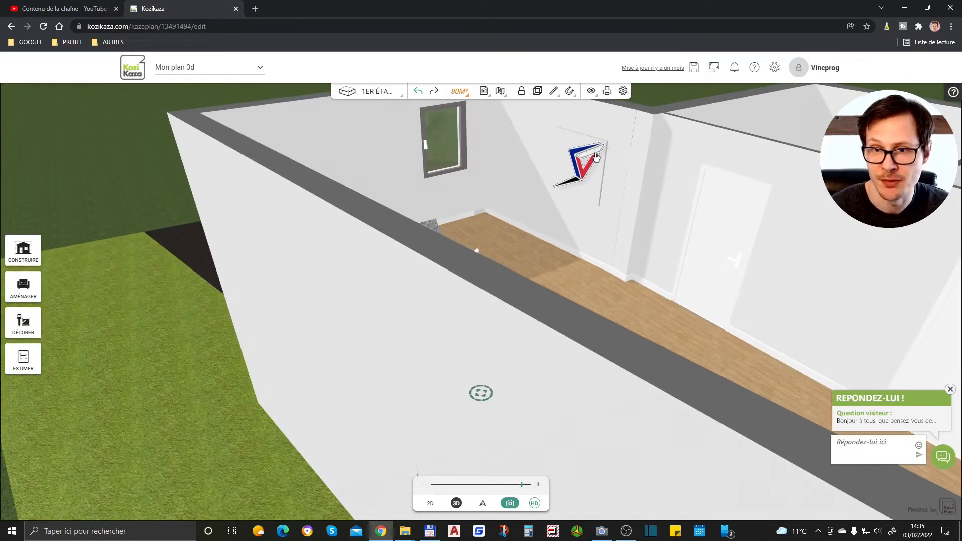
{"action": "left_click_drag", "start_coordinate": [581, 170], "coordinate": [425, 287]}
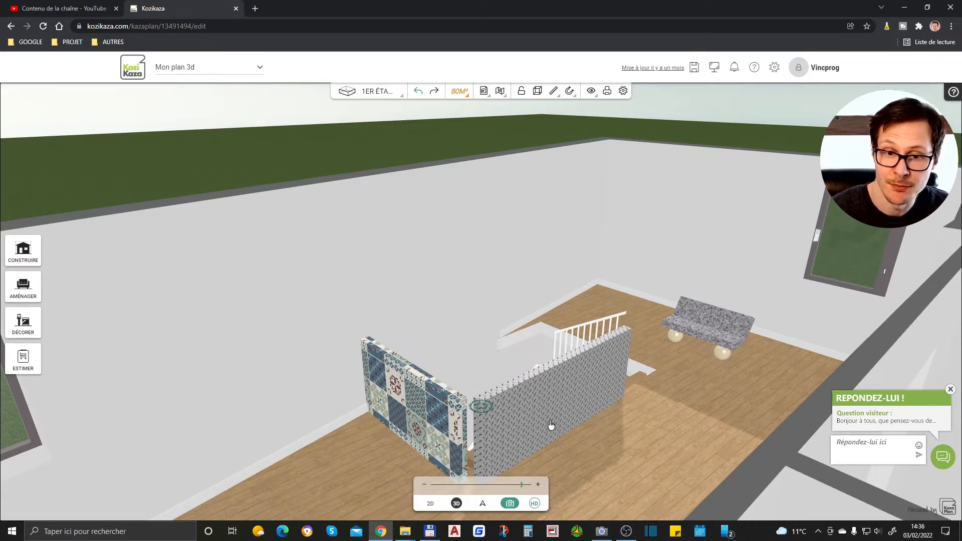
{"action": "left_click", "coordinate": [555, 387]}
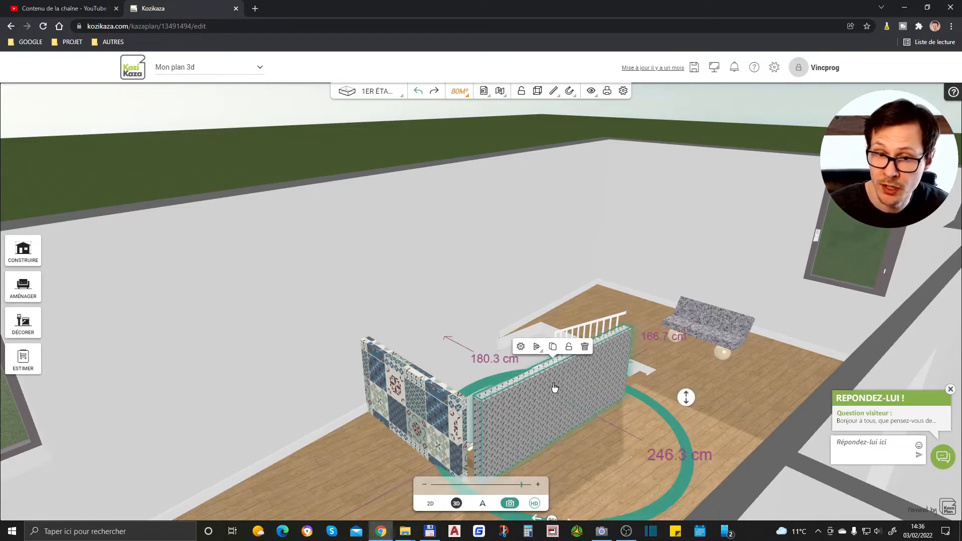
{"action": "left_click", "coordinate": [521, 346]}
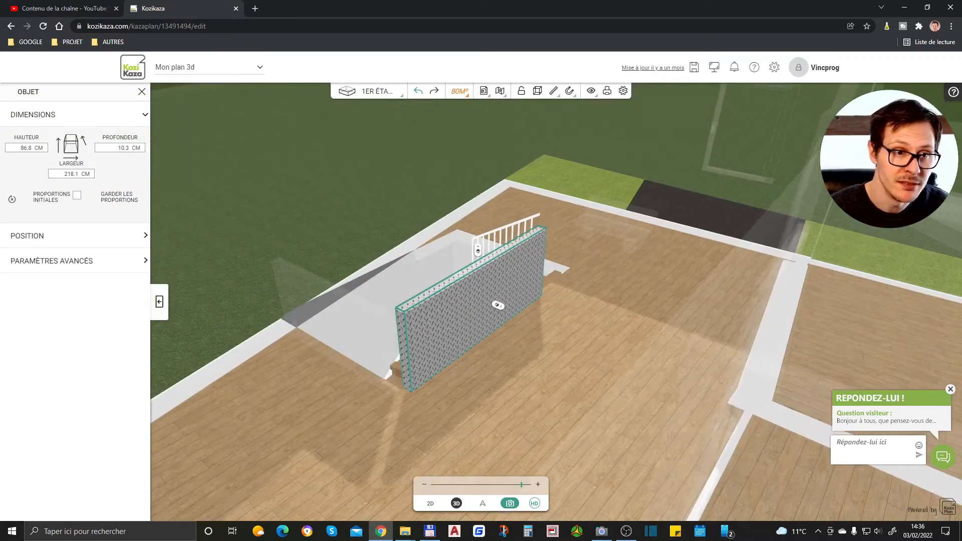
{"action": "left_click", "coordinate": [26, 260]}
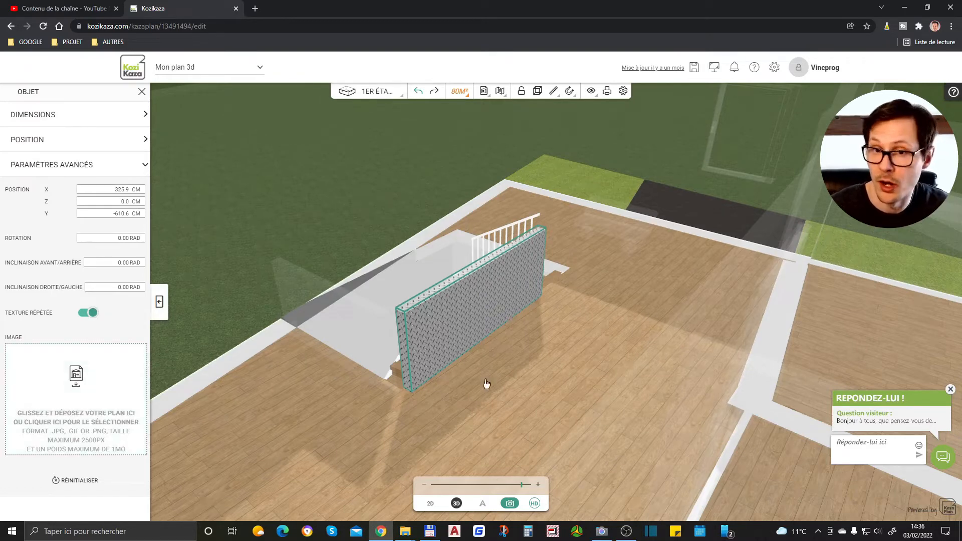
{"action": "left_click", "coordinate": [579, 369]}
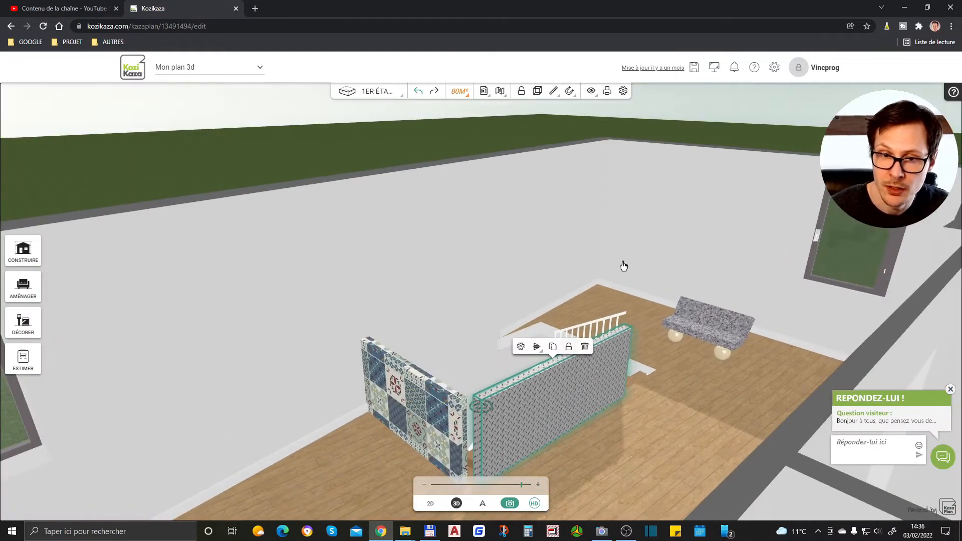
{"action": "scroll", "coordinate": [576, 173], "scroll_direction": "down", "scroll_amount": 3}
{"action": "left_click_drag", "start_coordinate": [362, 451], "coordinate": [503, 485]}
{"action": "left_click", "coordinate": [592, 467]}
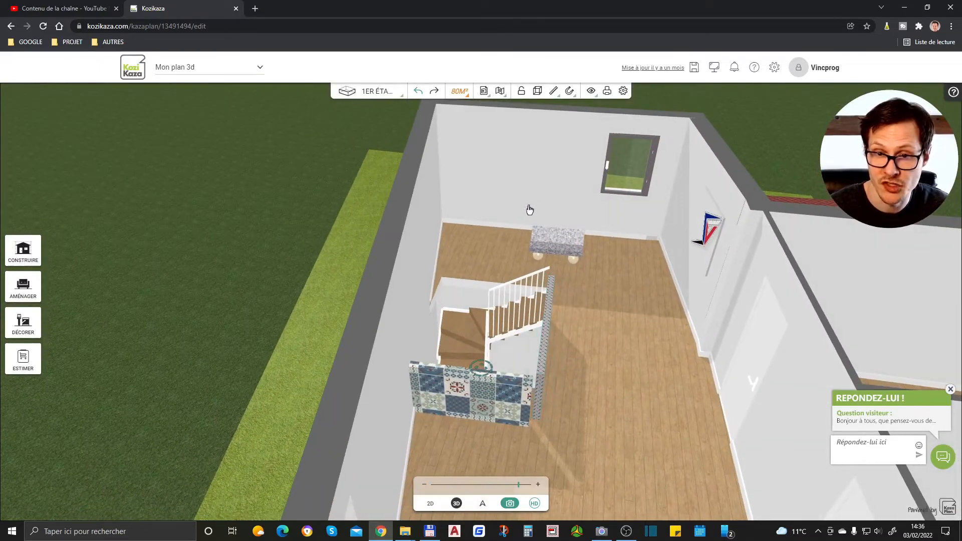
{"action": "left_click_drag", "start_coordinate": [598, 330], "coordinate": [577, 321]}
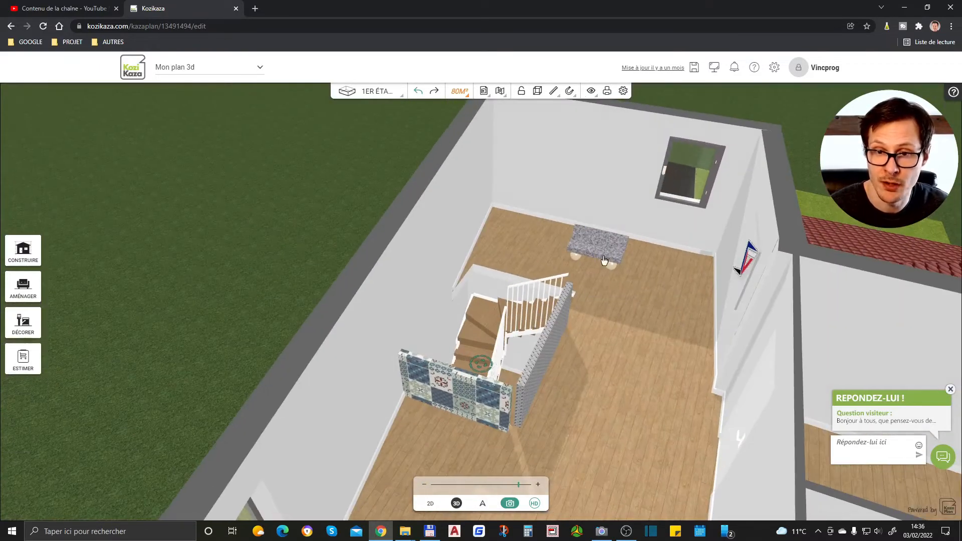
{"action": "left_click_drag", "start_coordinate": [610, 286], "coordinate": [549, 370]}
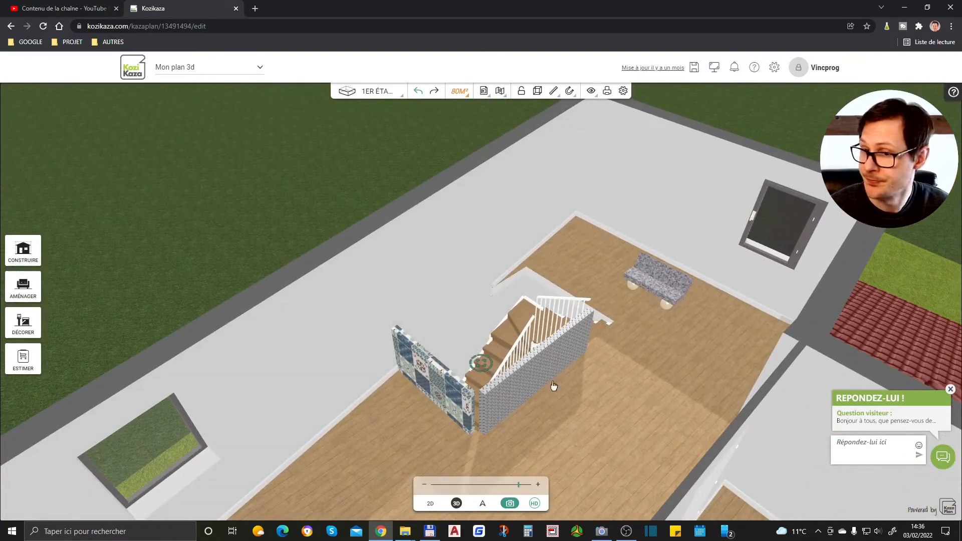
{"action": "left_click", "coordinate": [651, 295]}
{"action": "left_click", "coordinate": [561, 401]}
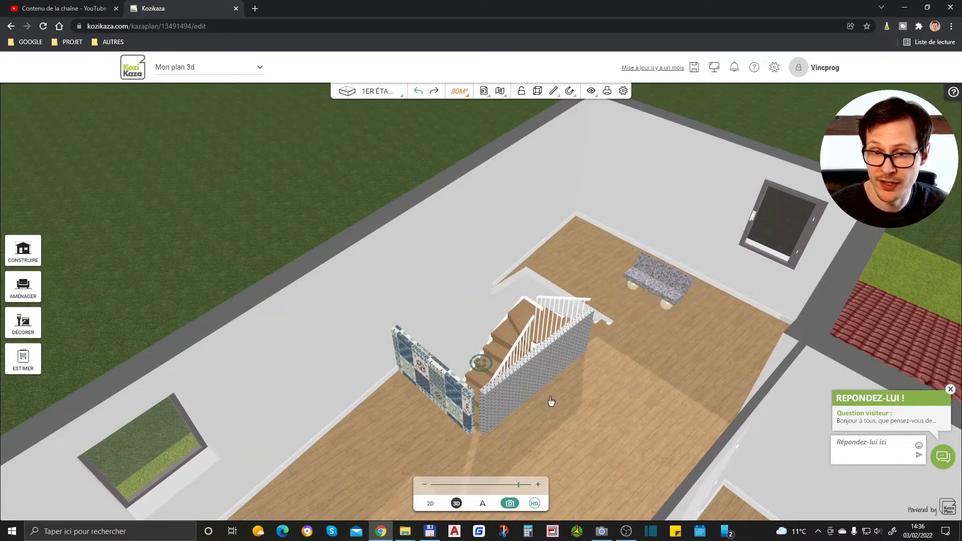
Step: Select the tiled low wall and the metal low wall together as one multiple selection
{"action": "left_click", "coordinate": [541, 389]}
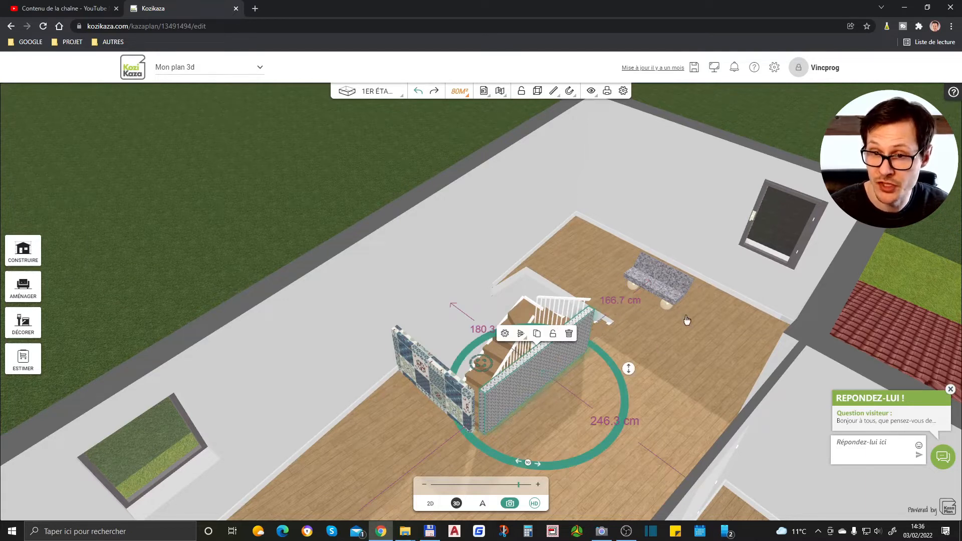
{"action": "left_click", "coordinate": [686, 321]}
{"action": "left_click", "coordinate": [526, 370]}
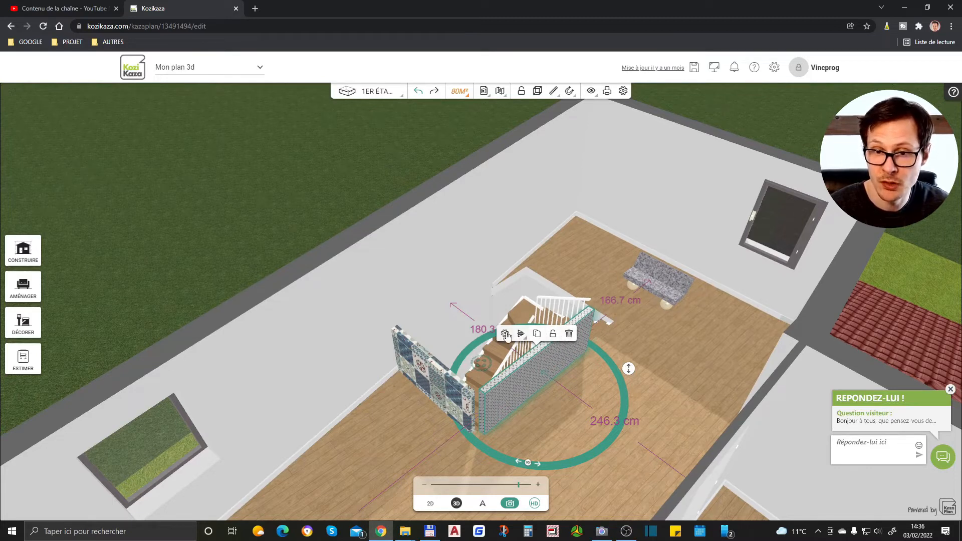
{"action": "left_click", "coordinate": [446, 387]}
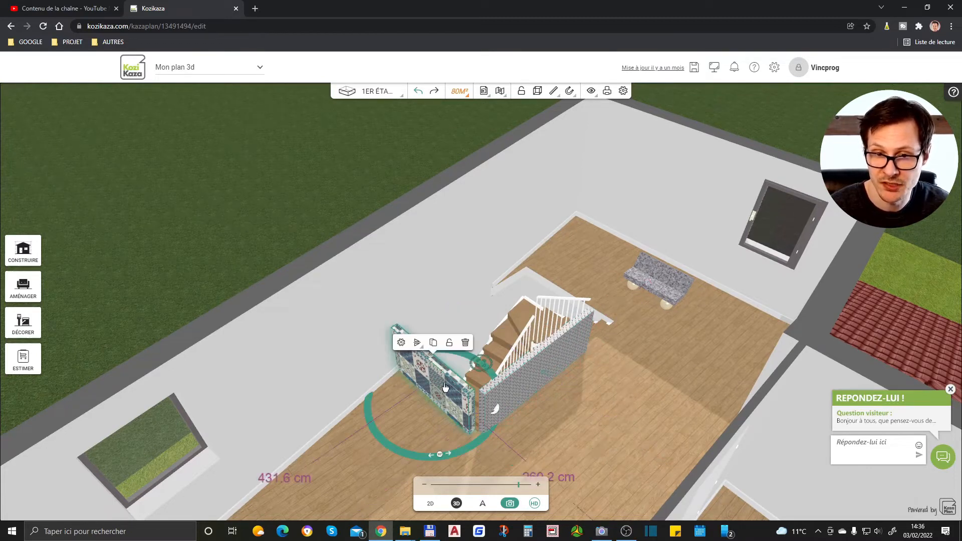
{"action": "left_click", "coordinate": [528, 388], "text": "ctrl"}
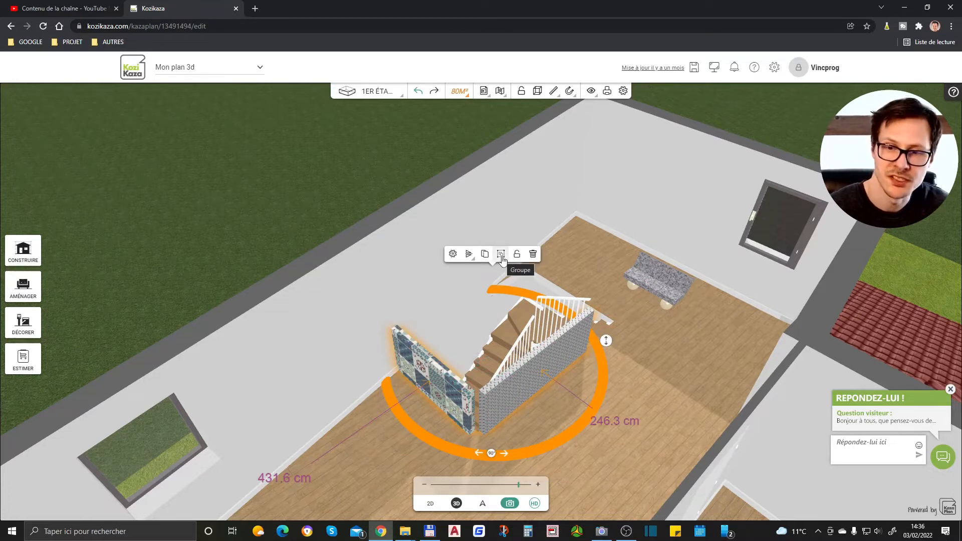
Step: Deselect the two low walls and inspect the textured guardrail around the first-floor stair opening from several angles
{"action": "left_click", "coordinate": [659, 358]}
{"action": "left_click_drag", "start_coordinate": [618, 381], "coordinate": [820, 375]}
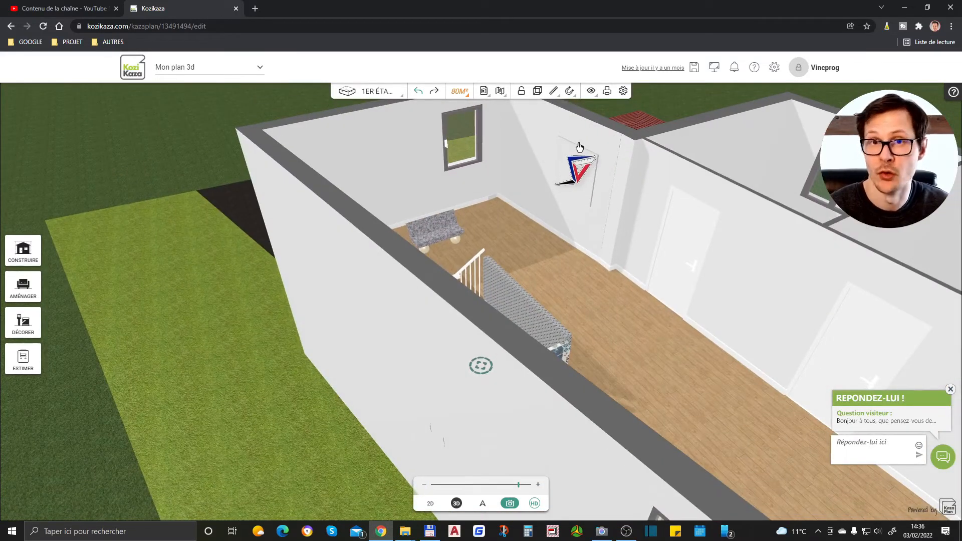
{"action": "left_click_drag", "start_coordinate": [578, 337], "coordinate": [475, 323]}
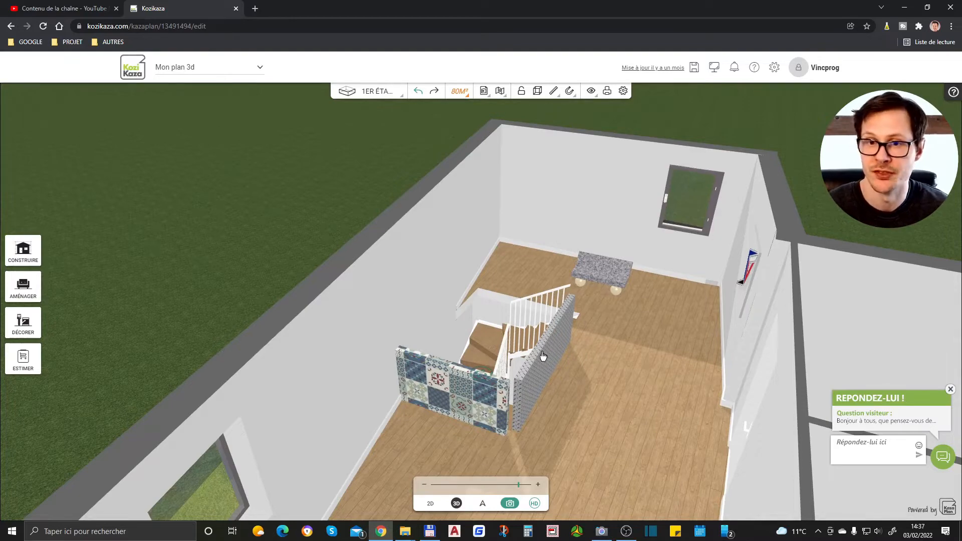
{"action": "left_click_drag", "start_coordinate": [576, 440], "coordinate": [547, 458]}
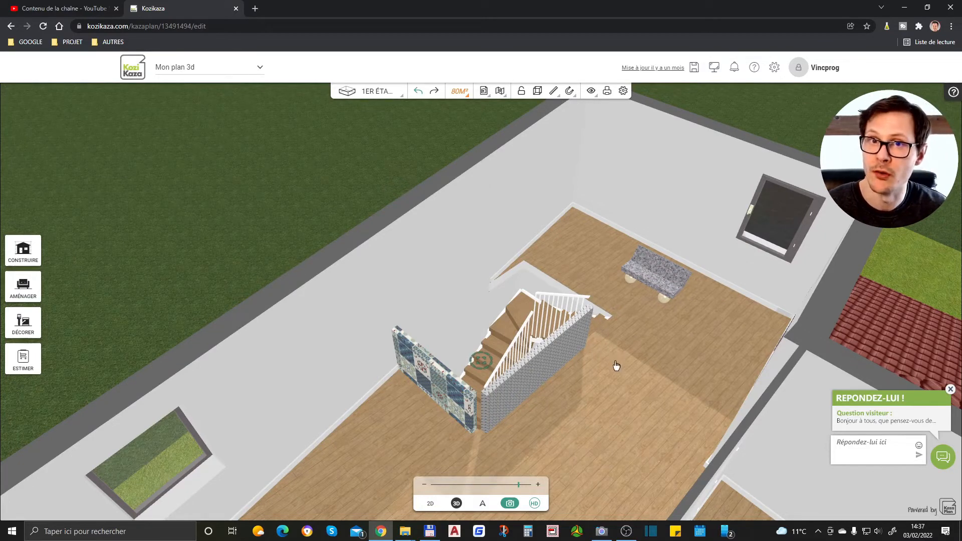
{"action": "left_click_drag", "start_coordinate": [613, 393], "coordinate": [389, 370]}
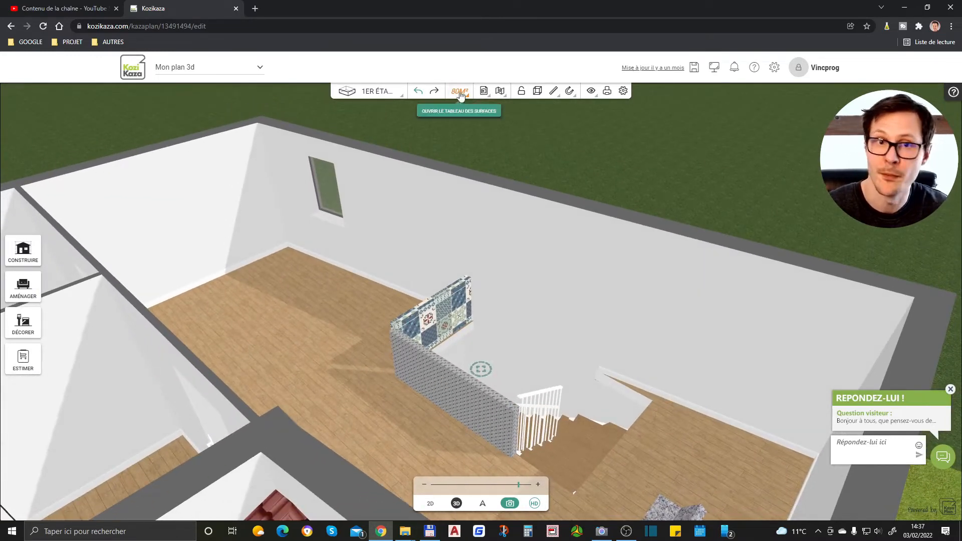
Step: Display the ground floor (RDC) and inspect the staircase and its railings from several angles
{"action": "left_click", "coordinate": [377, 91]}
{"action": "left_click", "coordinate": [391, 189]}
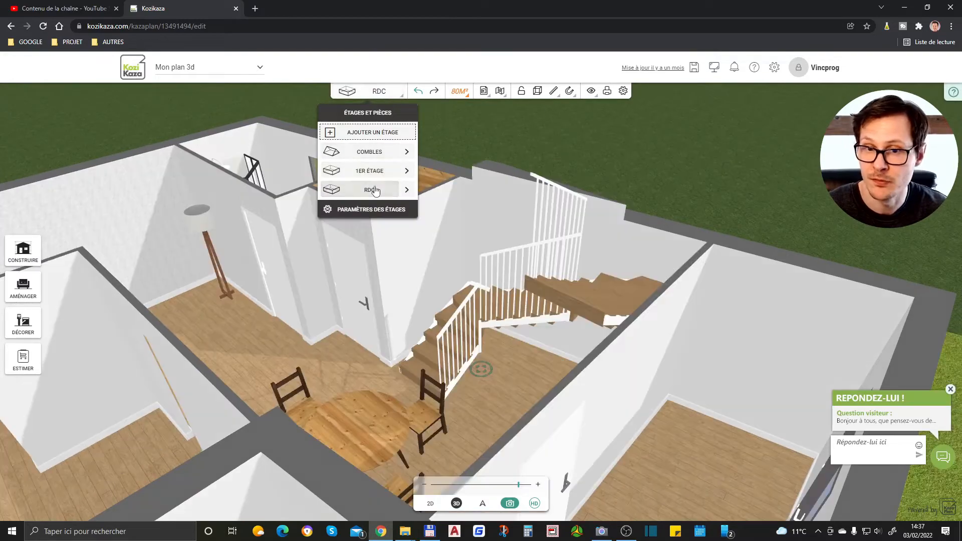
{"action": "left_click_drag", "start_coordinate": [287, 354], "coordinate": [430, 377]}
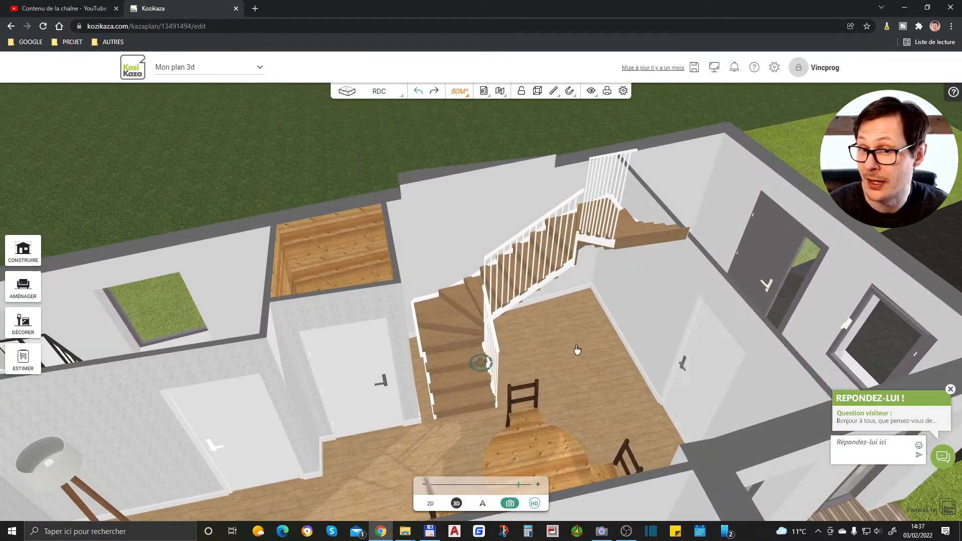
{"action": "left_click_drag", "start_coordinate": [573, 372], "coordinate": [568, 349]}
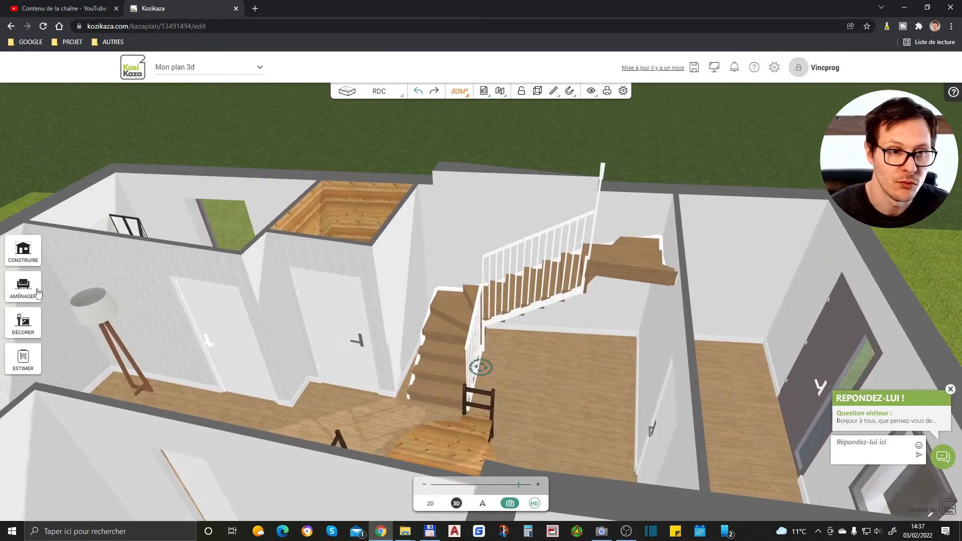
Step: Place a Cube long from the Formes paramétrables on the floor beside the stairs and rotate it a quarter turn
{"action": "left_click", "coordinate": [17, 262]}
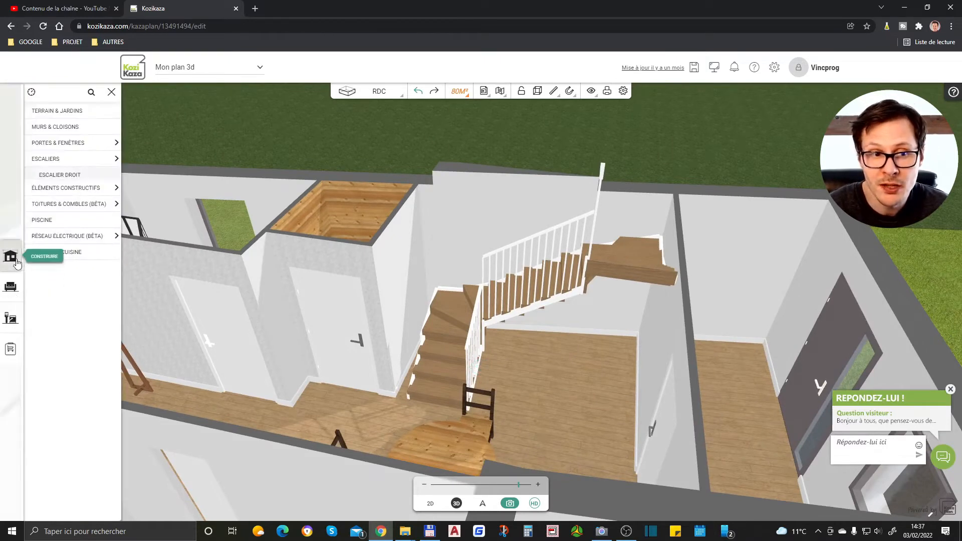
{"action": "left_click", "coordinate": [16, 285]}
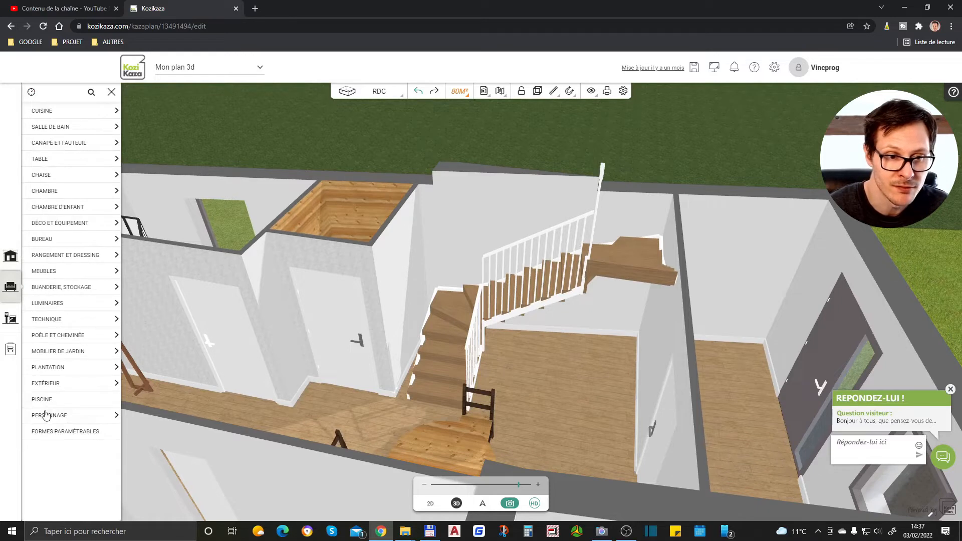
{"action": "left_click", "coordinate": [60, 431]}
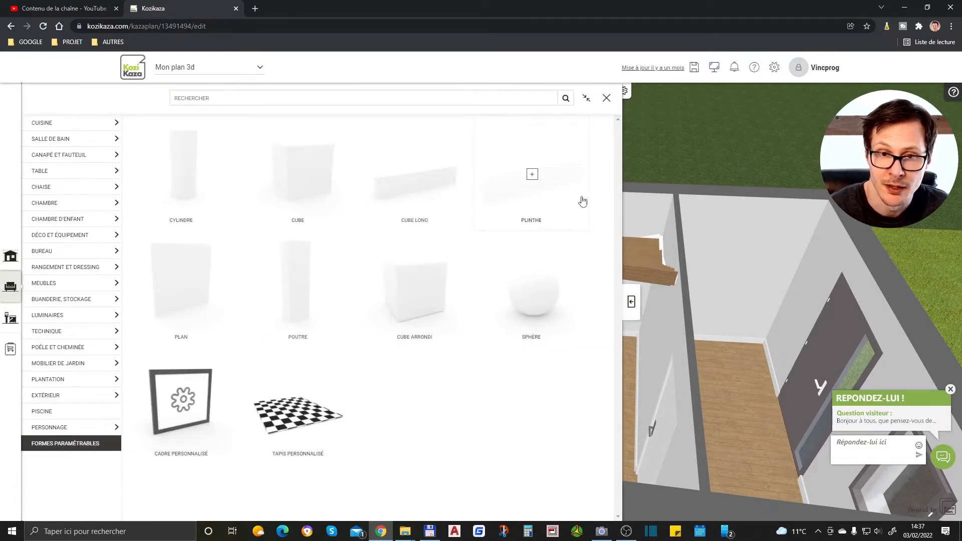
{"action": "left_click", "coordinate": [440, 194]}
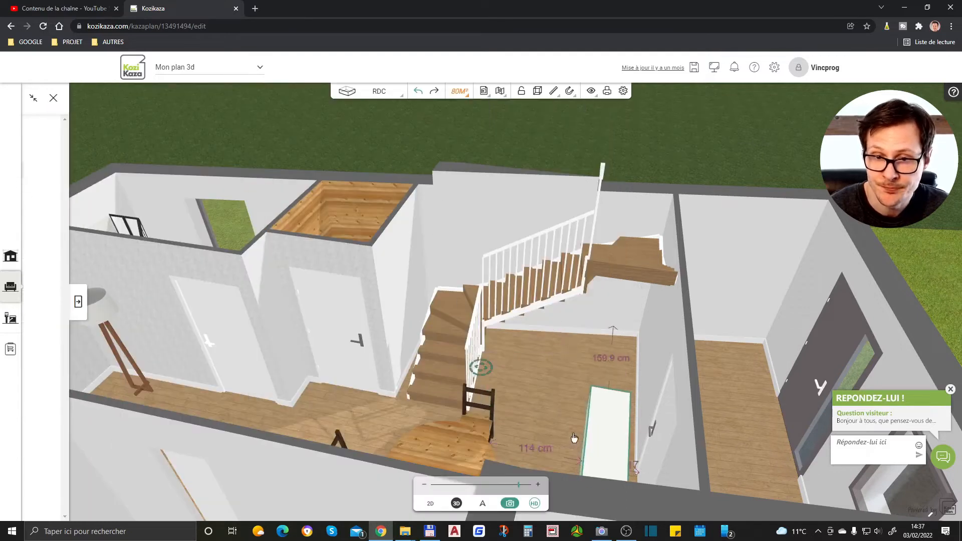
{"action": "left_click", "coordinate": [554, 389]}
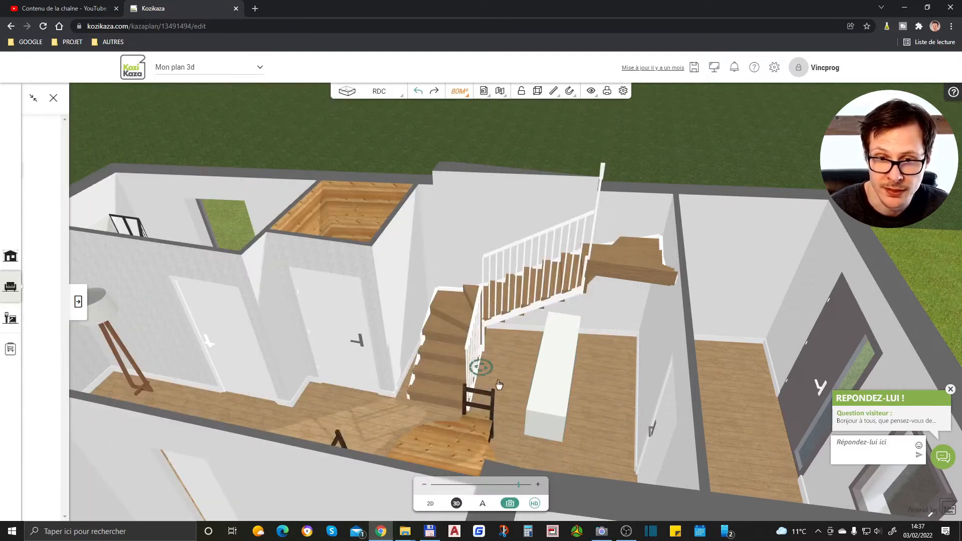
{"action": "left_click", "coordinate": [544, 400]}
{"action": "left_click_drag", "start_coordinate": [553, 455], "coordinate": [606, 382]}
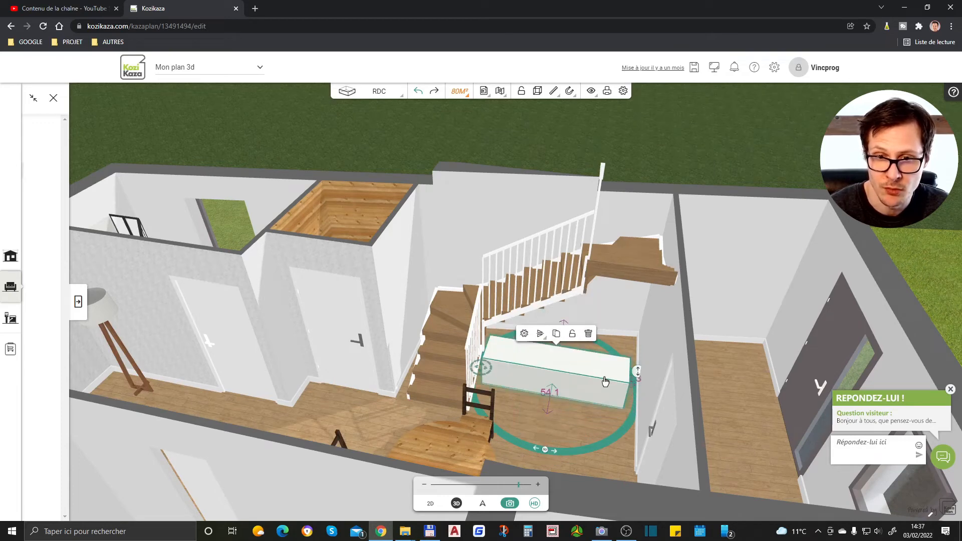
Step: Reshape the long cube into a thin upright panel 7.6 cm deep and 127.2 cm high
{"action": "left_click", "coordinate": [524, 334]}
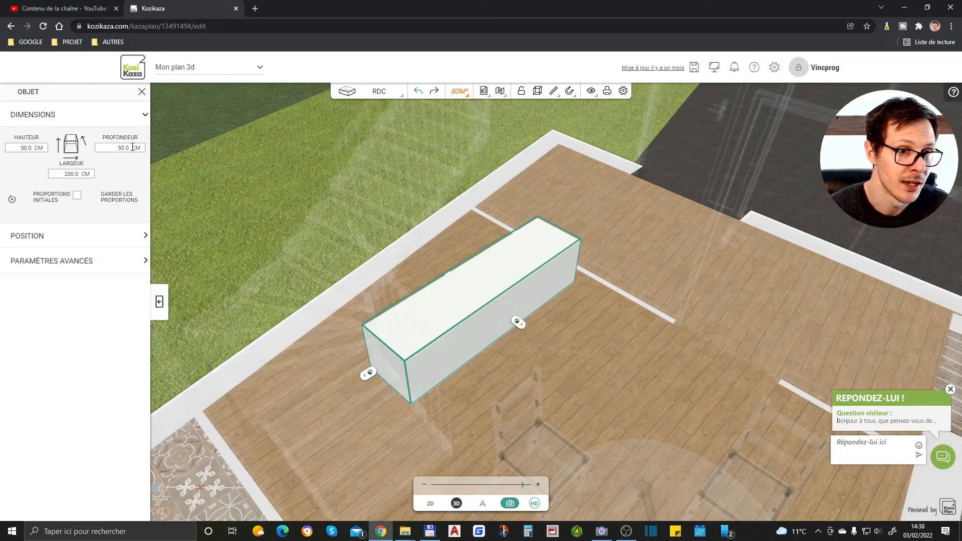
{"action": "left_click_drag", "start_coordinate": [453, 284], "coordinate": [485, 275]}
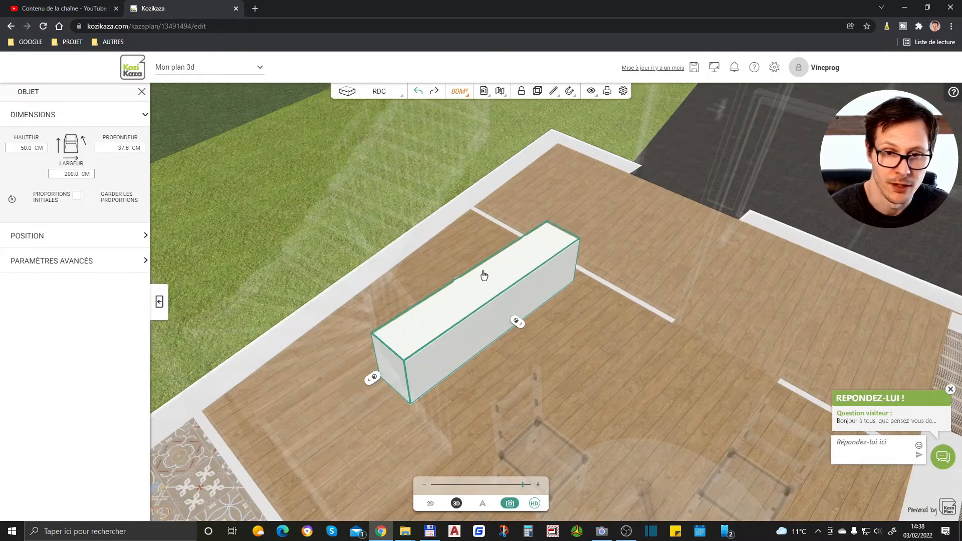
{"action": "left_click_drag", "start_coordinate": [479, 319], "coordinate": [454, 293]}
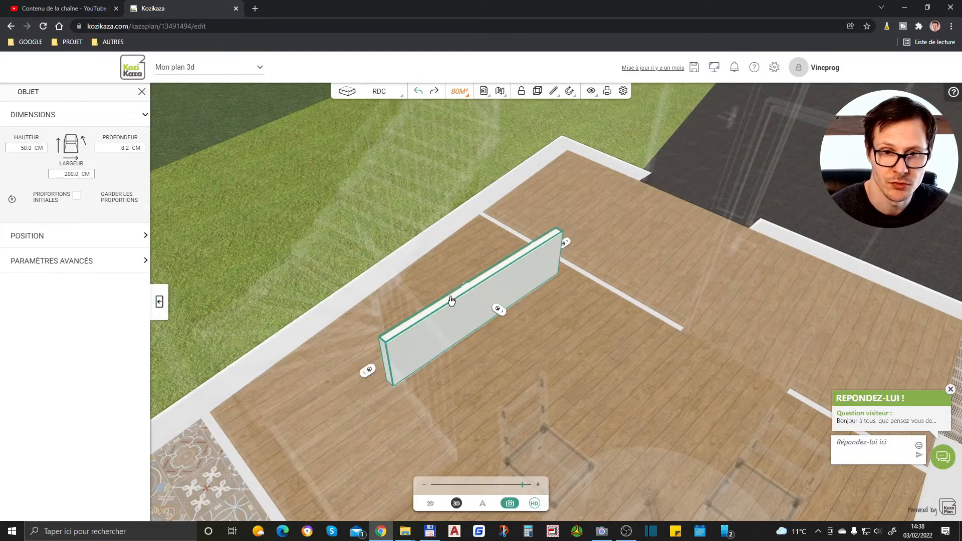
{"action": "left_click_drag", "start_coordinate": [433, 314], "coordinate": [612, 354]}
{"action": "left_click_drag", "start_coordinate": [482, 328], "coordinate": [479, 294]}
{"action": "scroll", "coordinate": [479, 294], "scroll_direction": "up", "scroll_amount": 2}
{"action": "left_click_drag", "start_coordinate": [535, 390], "coordinate": [529, 354]}
{"action": "left_click_drag", "start_coordinate": [479, 243], "coordinate": [508, 160]}
{"action": "left_click_drag", "start_coordinate": [648, 392], "coordinate": [408, 299]}
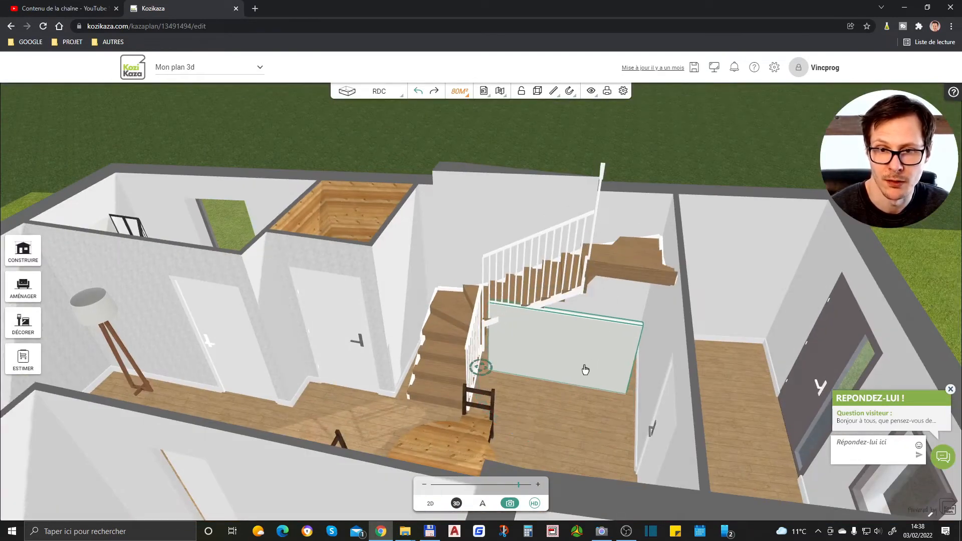
Step: Review the white panel's dimensions and its advanced position, rotation and inclination parameters
{"action": "left_click", "coordinate": [577, 369]}
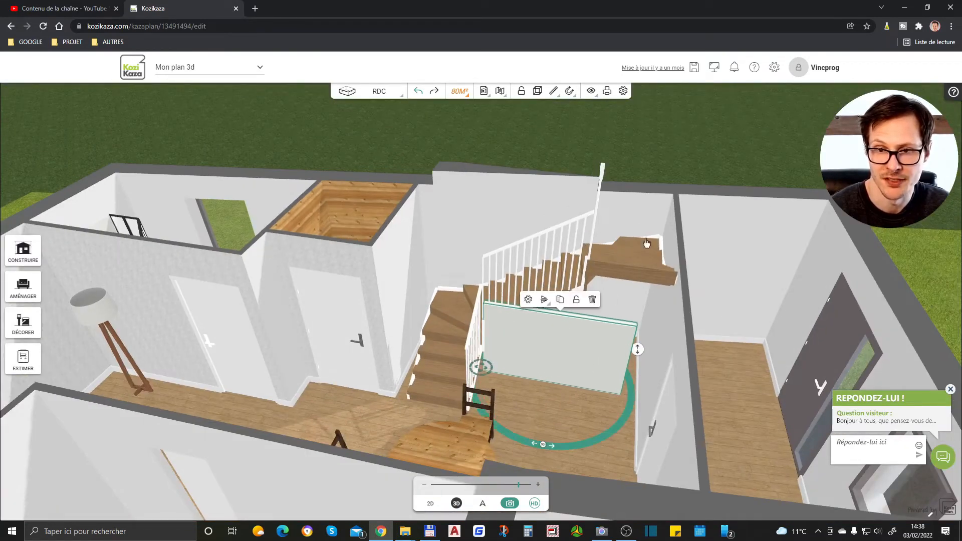
{"action": "left_click", "coordinate": [659, 187]}
{"action": "left_click", "coordinate": [609, 353]}
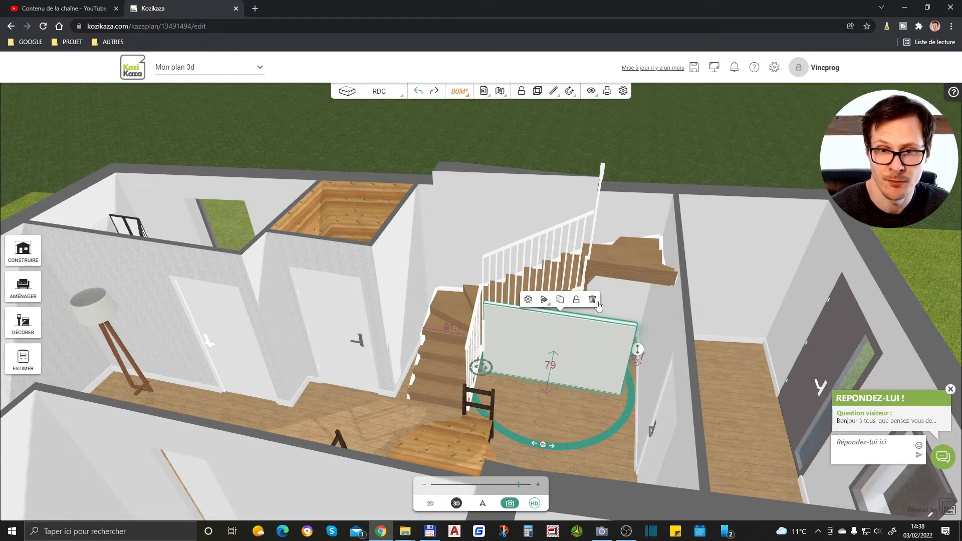
{"action": "left_click", "coordinate": [528, 300]}
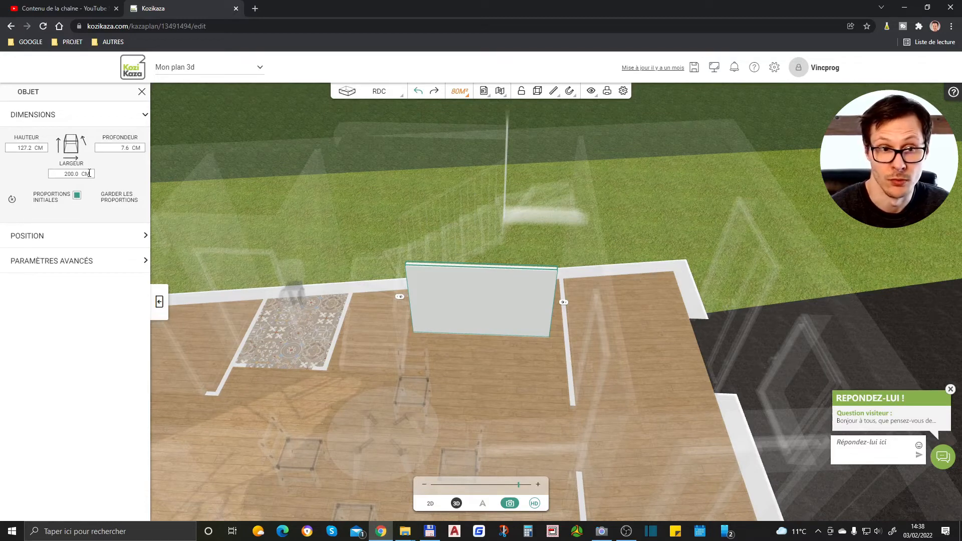
{"action": "left_click", "coordinate": [86, 260]}
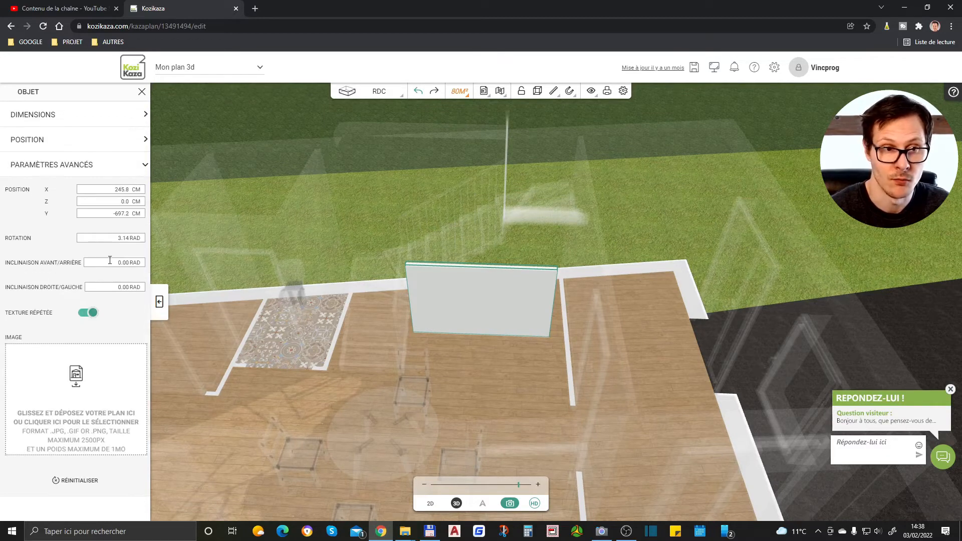
{"action": "left_click", "coordinate": [544, 331]}
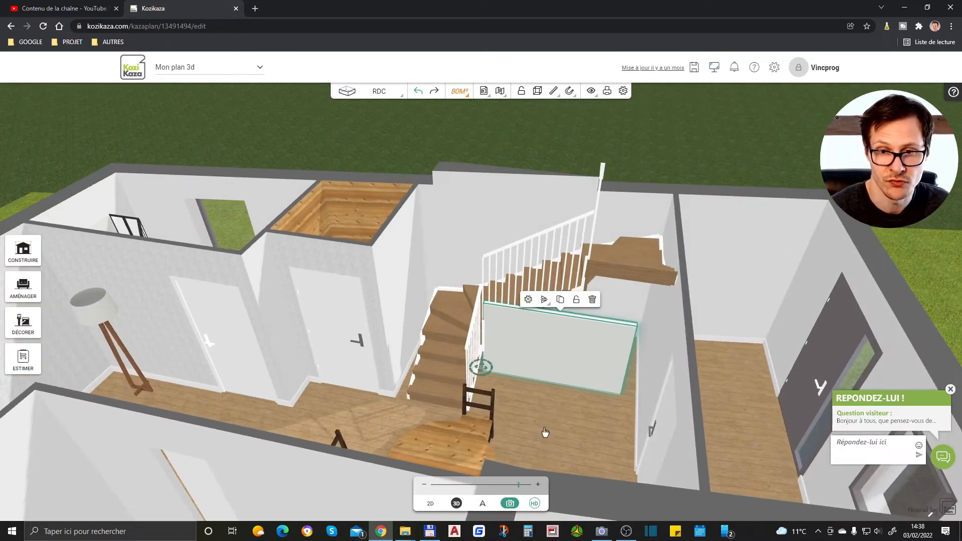
Step: Shift the white panel slightly across the floor and delete it from the ground floor
{"action": "left_click_drag", "start_coordinate": [631, 354], "coordinate": [589, 396]}
{"action": "left_click", "coordinate": [587, 425]}
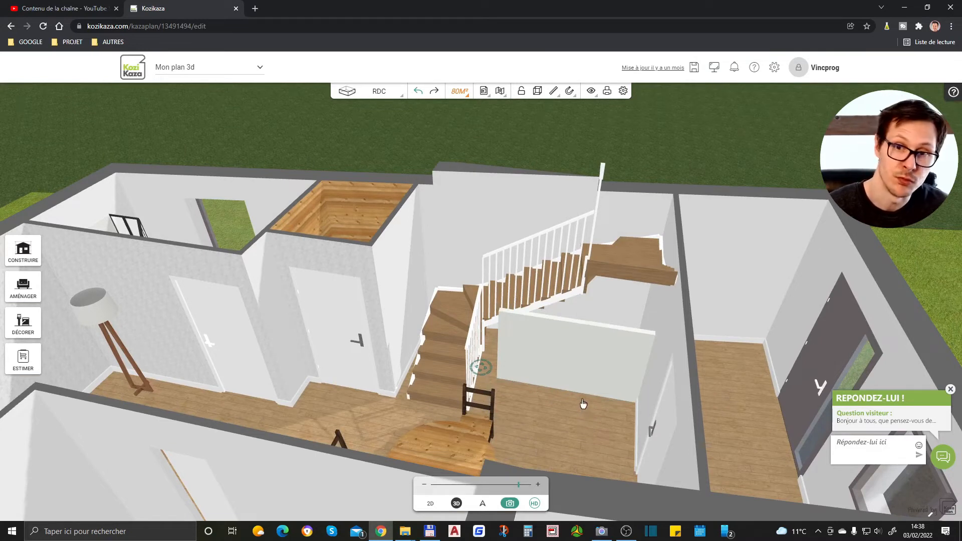
{"action": "left_click", "coordinate": [603, 341]}
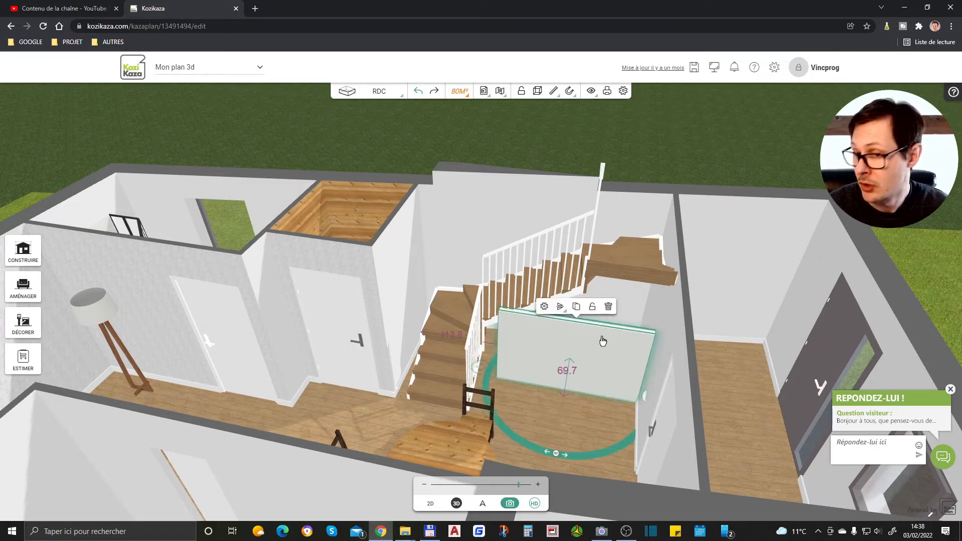
{"action": "key", "text": "Delete"}
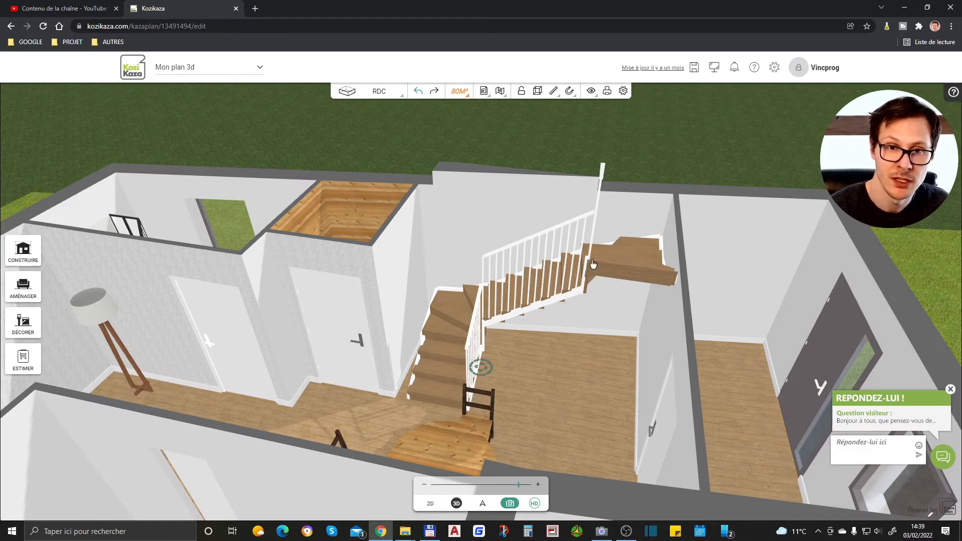
Step: Examine the staircase on the ground floor and the low-wall guardrail on the first floor (1er étage)
{"action": "left_click_drag", "start_coordinate": [301, 149], "coordinate": [365, 155]}
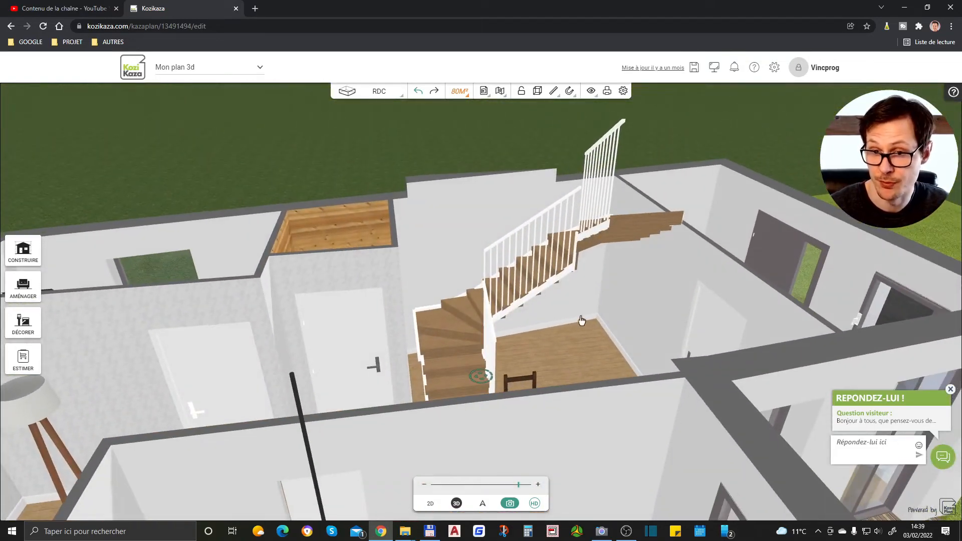
{"action": "left_click_drag", "start_coordinate": [583, 325], "coordinate": [721, 402]}
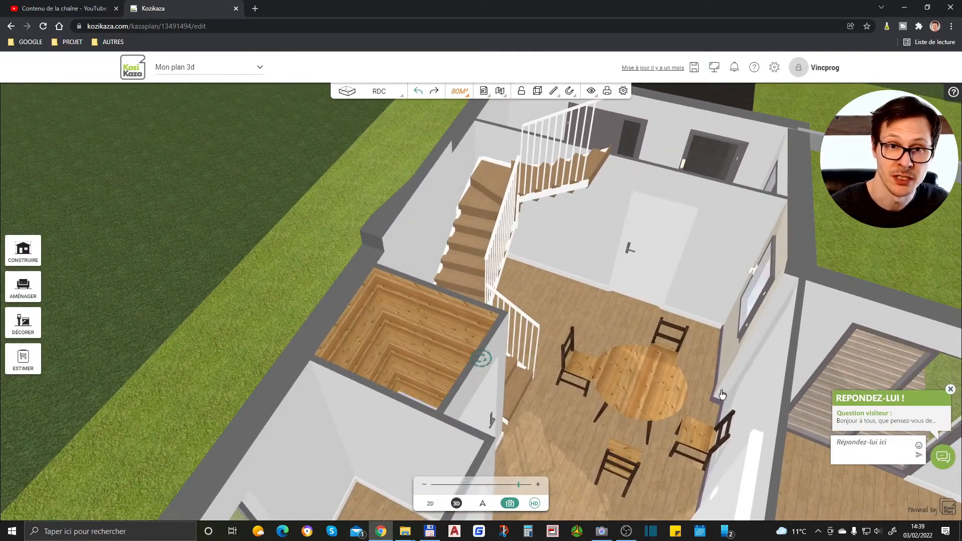
{"action": "left_click", "coordinate": [384, 91]}
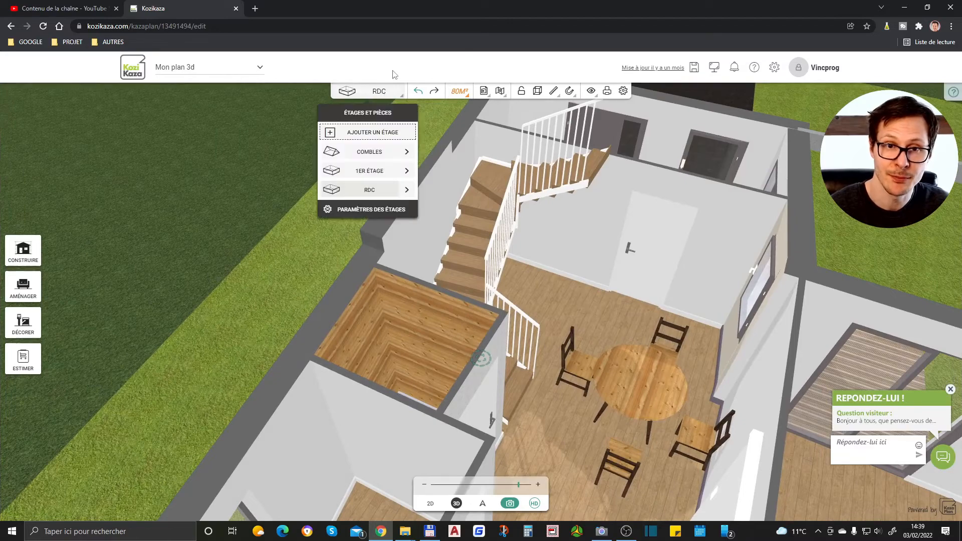
{"action": "left_click", "coordinate": [382, 171]}
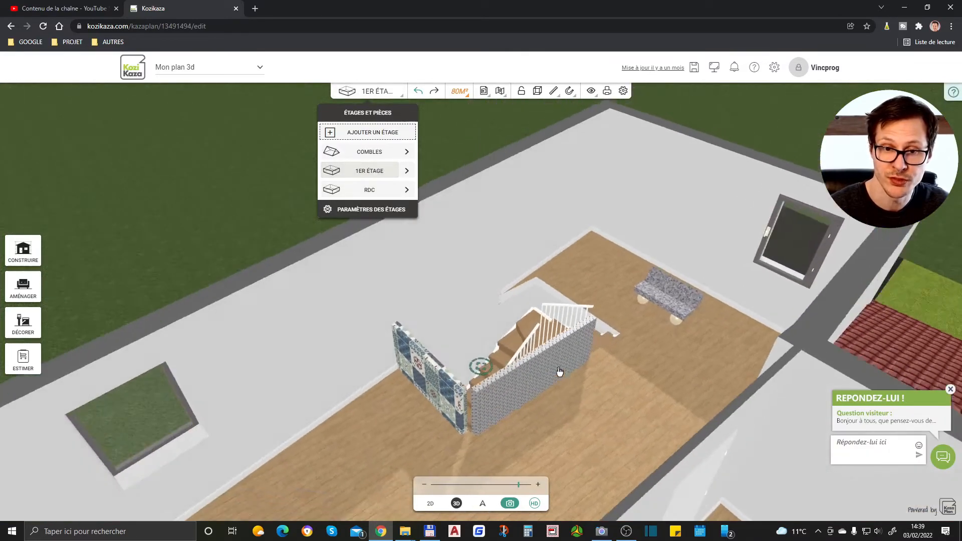
{"action": "mouse_move", "coordinate": [560, 372]}
{"action": "left_mouse_down"}
{"action": "mouse_move", "coordinate": [449, 316]}
{"action": "mouse_move", "coordinate": [322, 390]}
{"action": "mouse_move", "coordinate": [243, 323]}
{"action": "mouse_move", "coordinate": [241, 348]}
{"action": "mouse_move", "coordinate": [260, 386]}
{"action": "mouse_move", "coordinate": [492, 423]}
{"action": "mouse_move", "coordinate": [593, 398]}
{"action": "mouse_move", "coordinate": [642, 354]}
{"action": "mouse_move", "coordinate": [612, 347]}
{"action": "left_mouse_up"}
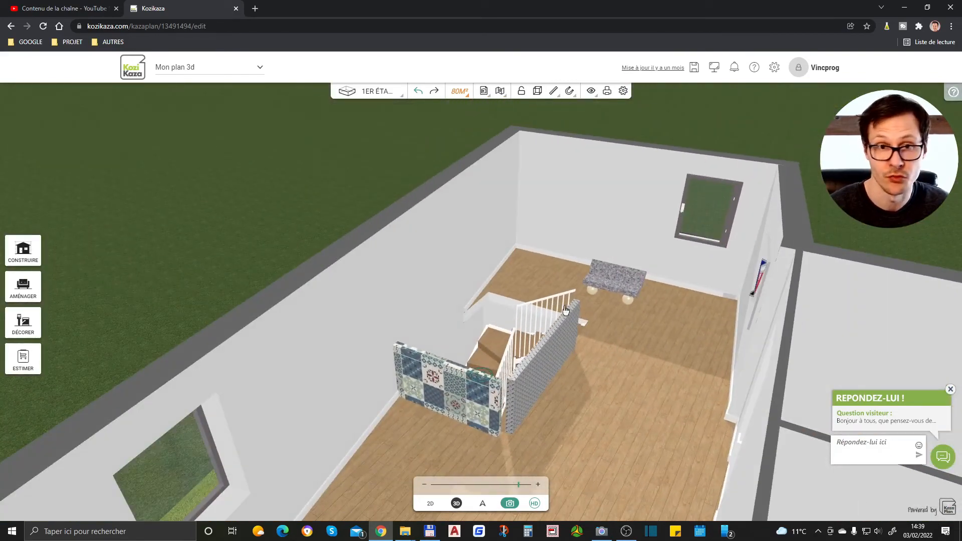
Step: Return to the ground floor (RDC) and delete the whole staircase with its railings
{"action": "left_click", "coordinate": [386, 90]}
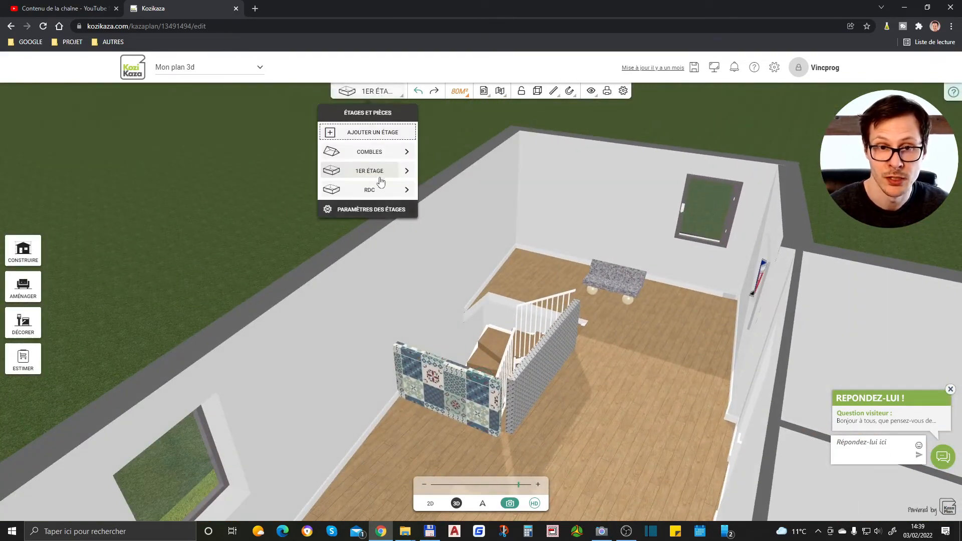
{"action": "left_click", "coordinate": [366, 190]}
{"action": "left_click", "coordinate": [623, 314]}
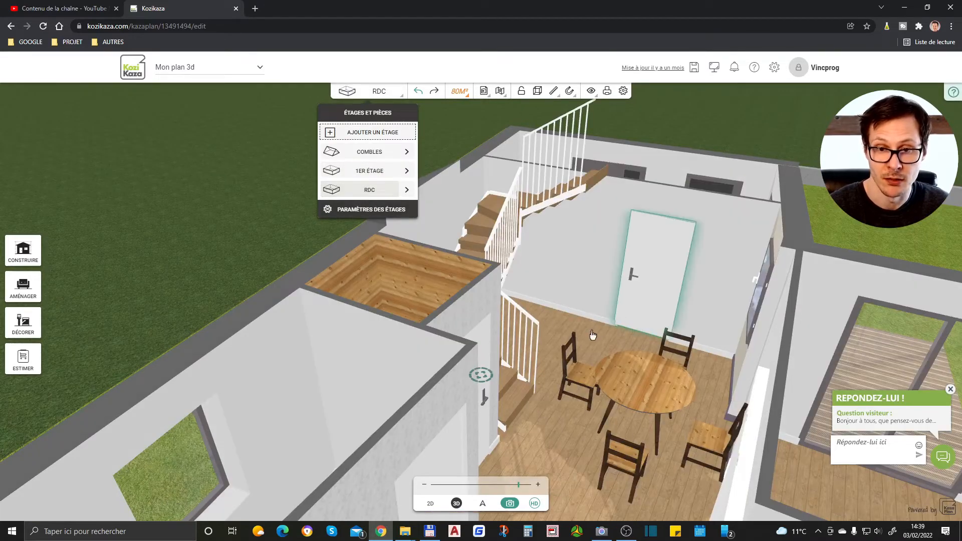
{"action": "left_click", "coordinate": [558, 375]}
{"action": "mouse_move", "coordinate": [506, 426]}
{"action": "left_mouse_down"}
{"action": "mouse_move", "coordinate": [563, 442]}
{"action": "mouse_move", "coordinate": [511, 429]}
{"action": "left_mouse_up"}
{"action": "left_click", "coordinate": [503, 396]}
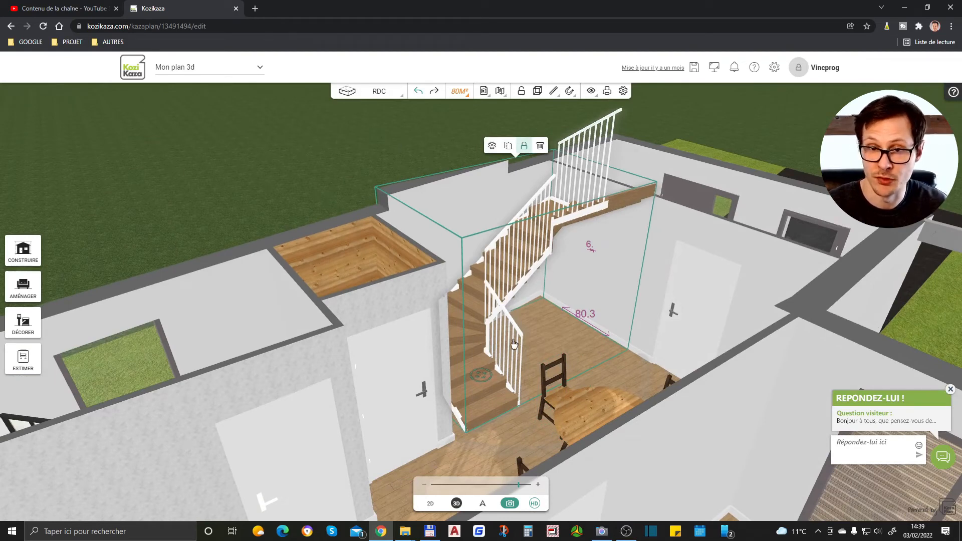
{"action": "key", "text": "Delete"}
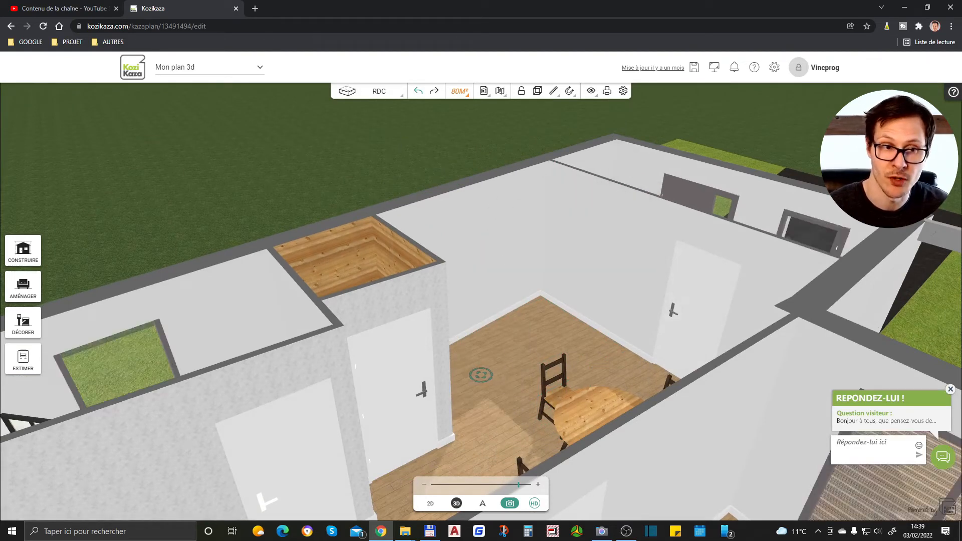
Step: Draw a U-shaped straight staircase with central stringer along the dining room's slanted outer wall, from the W.C. to the entrance partition, inner sides about 54, 152 and 69 cm
{"action": "left_click", "coordinate": [23, 249]}
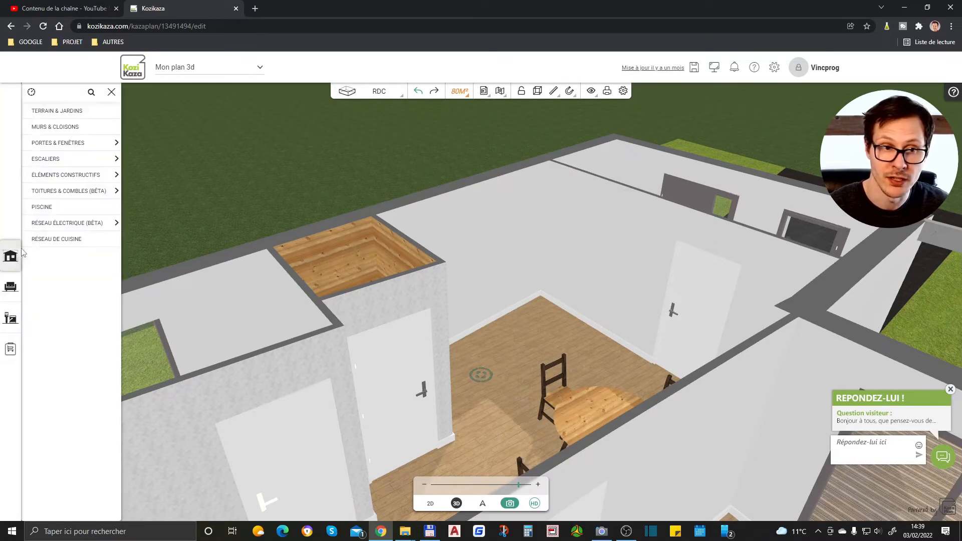
{"action": "left_click", "coordinate": [54, 160]}
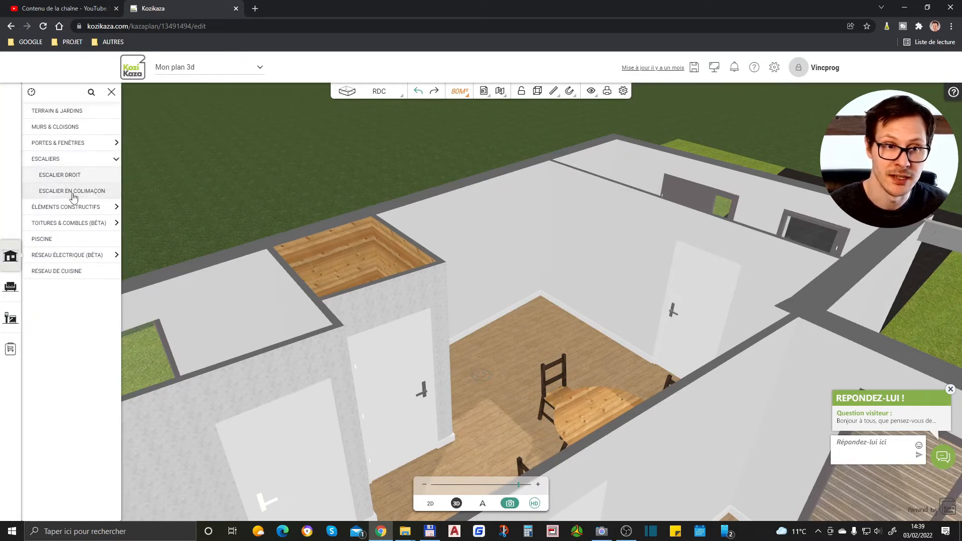
{"action": "left_click", "coordinate": [60, 175]}
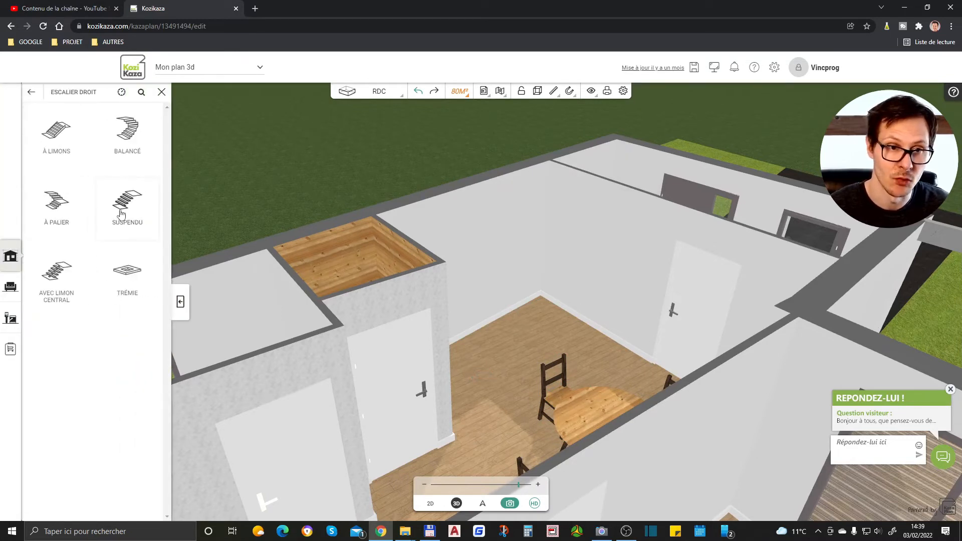
{"action": "left_click", "coordinate": [59, 268]}
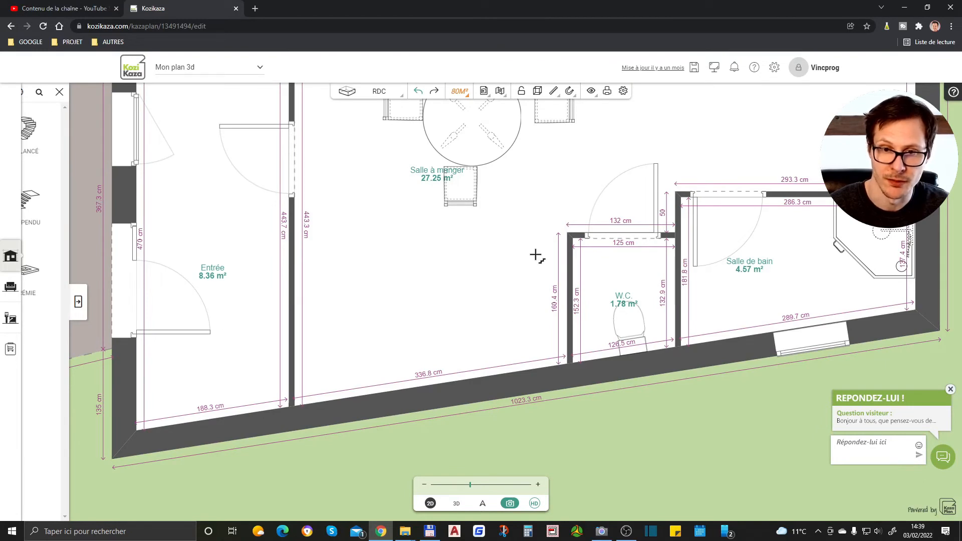
{"action": "left_click", "coordinate": [522, 267]}
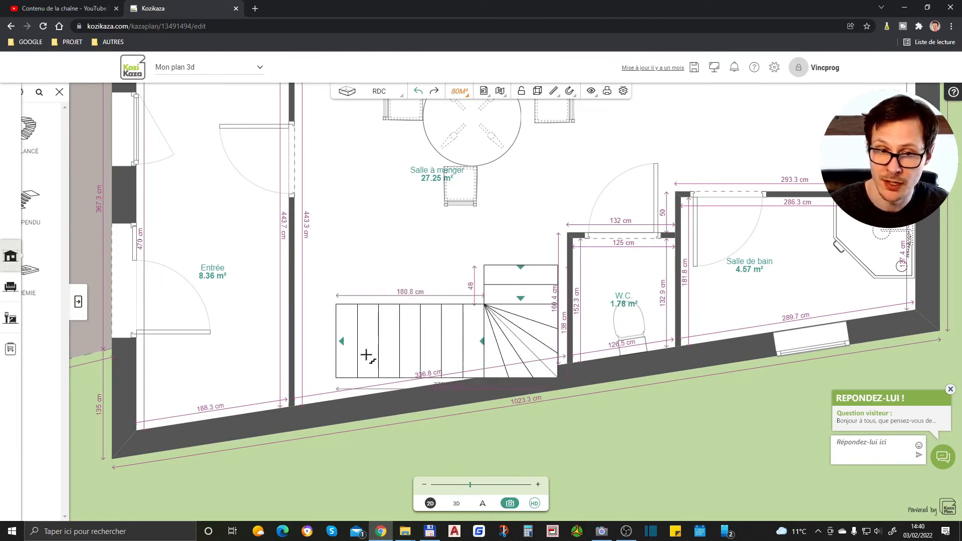
{"action": "left_click", "coordinate": [325, 369]}
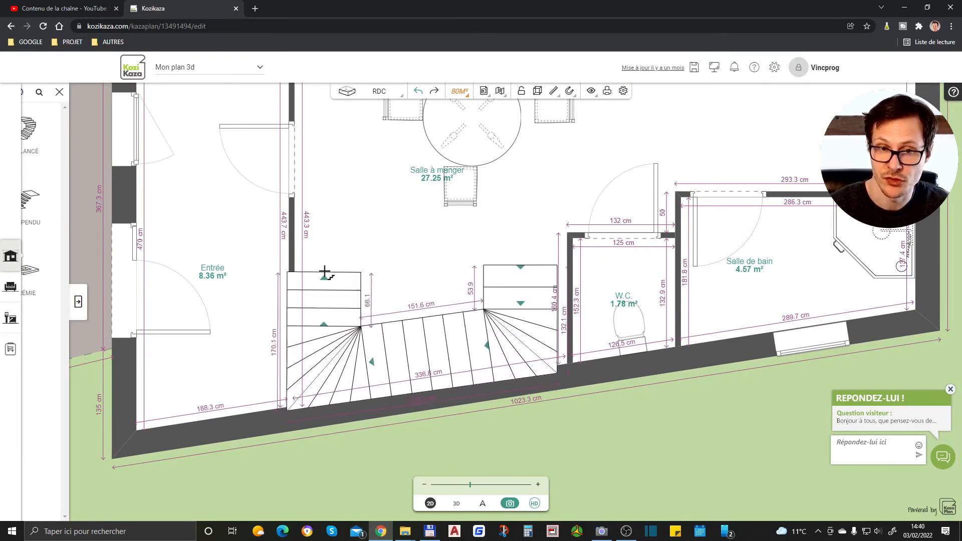
{"action": "left_click", "coordinate": [328, 272]}
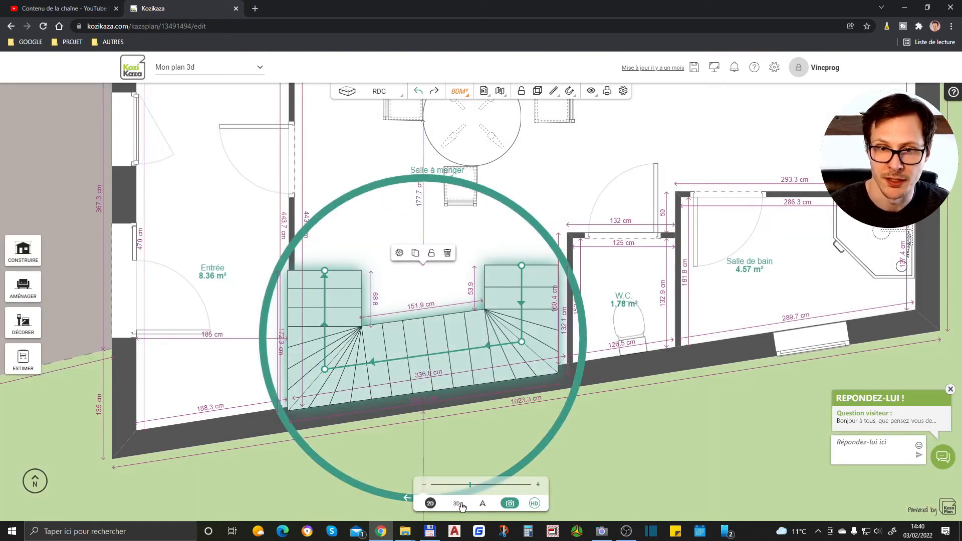
Step: In 3D, enable the right railing (rambarde de droite) and landing (palier) in the new staircase's advanced parameters
{"action": "left_click", "coordinate": [458, 504]}
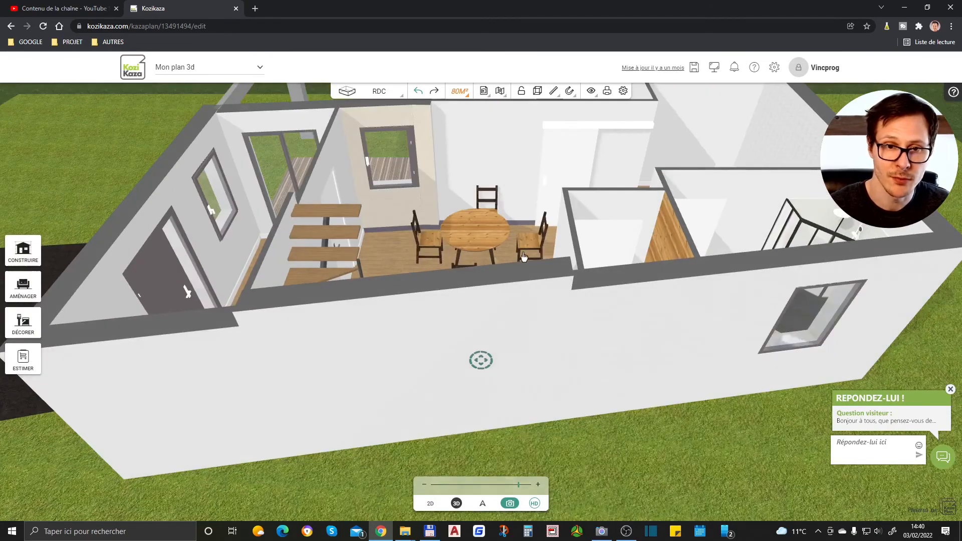
{"action": "left_click_drag", "start_coordinate": [523, 257], "coordinate": [118, 254]}
{"action": "left_click", "coordinate": [485, 295]}
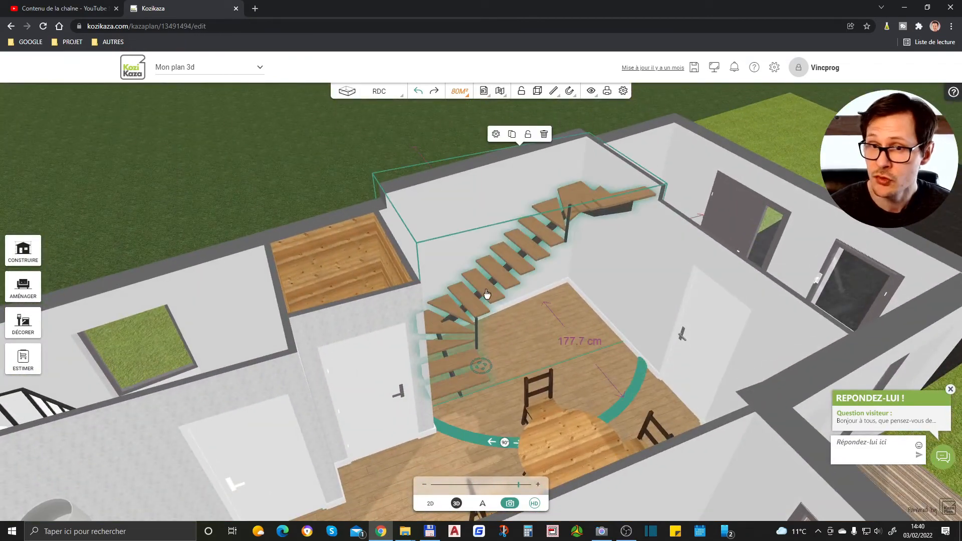
{"action": "left_click", "coordinate": [496, 135]}
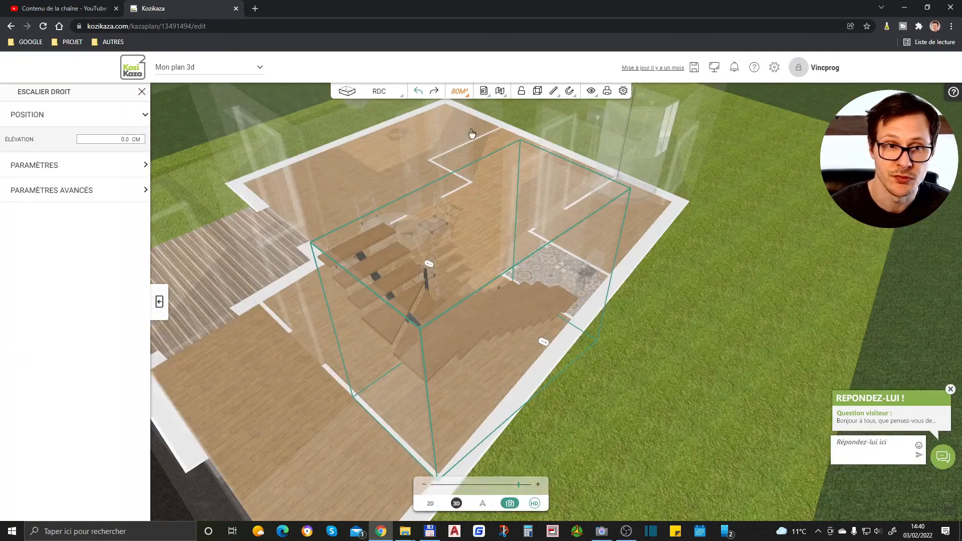
{"action": "left_click", "coordinate": [41, 190]}
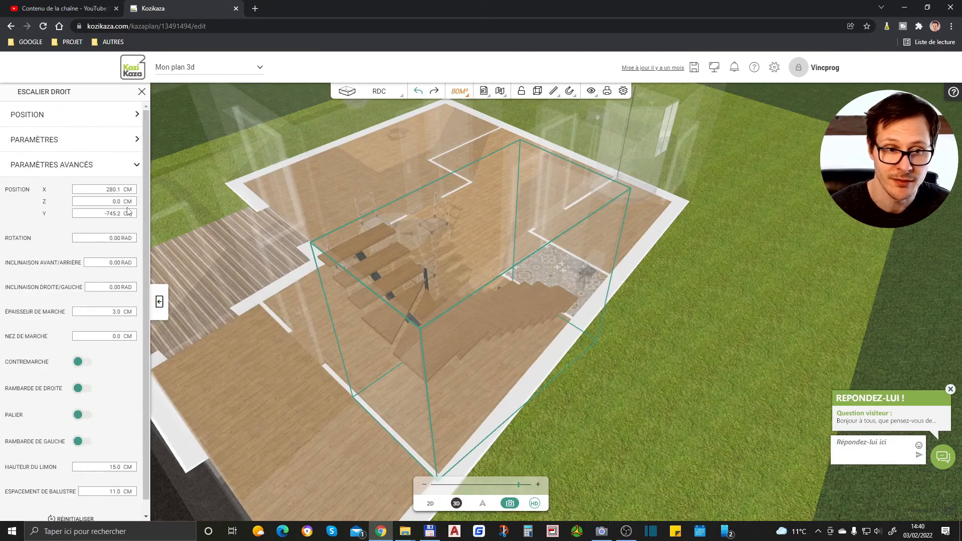
{"action": "left_click", "coordinate": [80, 389]}
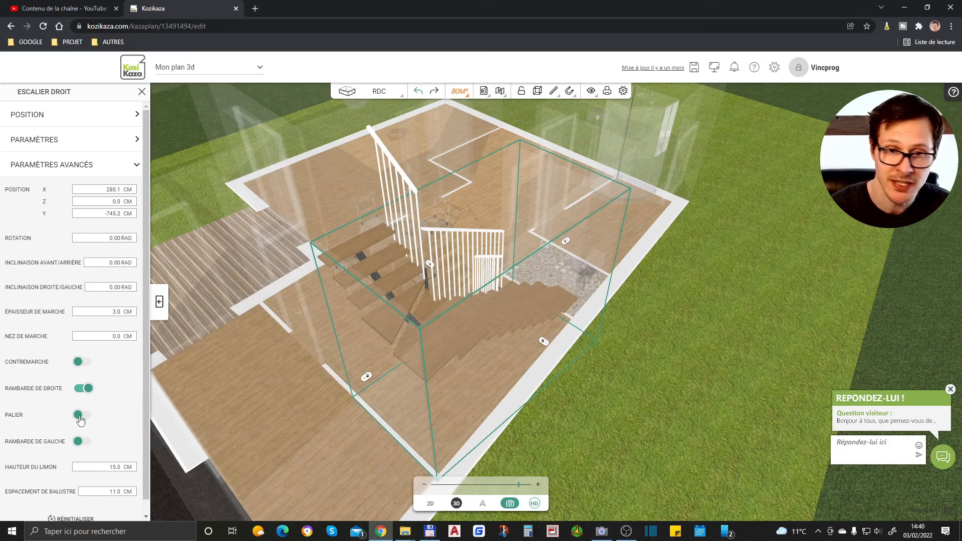
{"action": "left_click", "coordinate": [79, 416]}
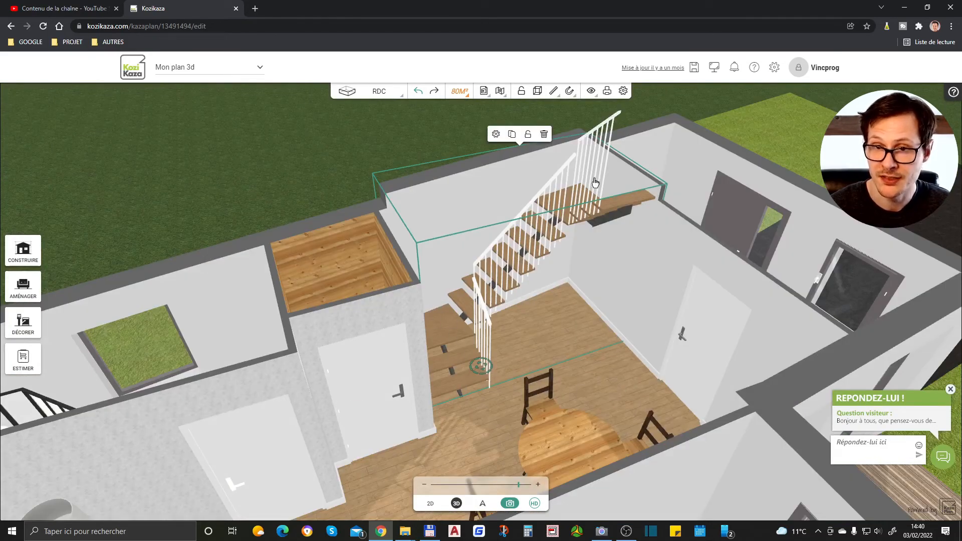
{"action": "left_click_drag", "start_coordinate": [228, 211], "coordinate": [278, 179]}
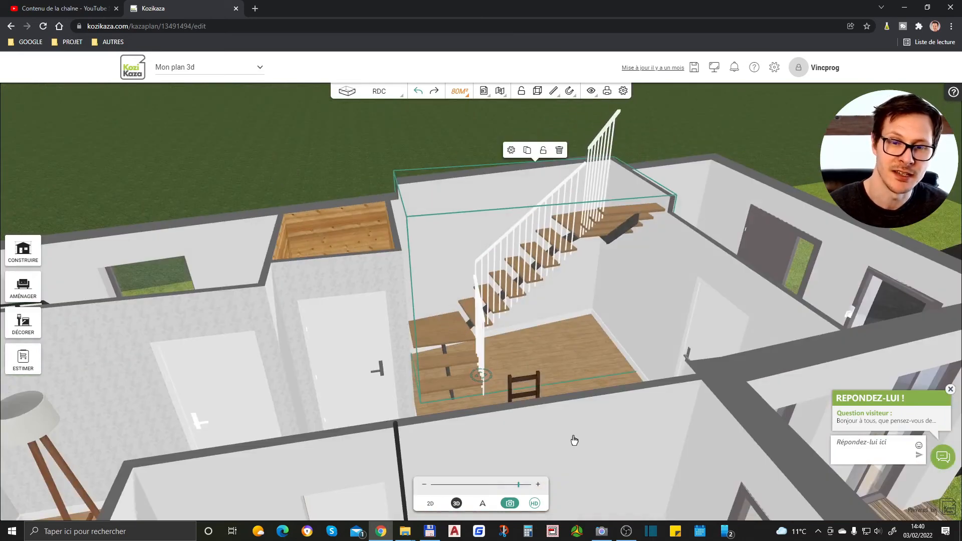